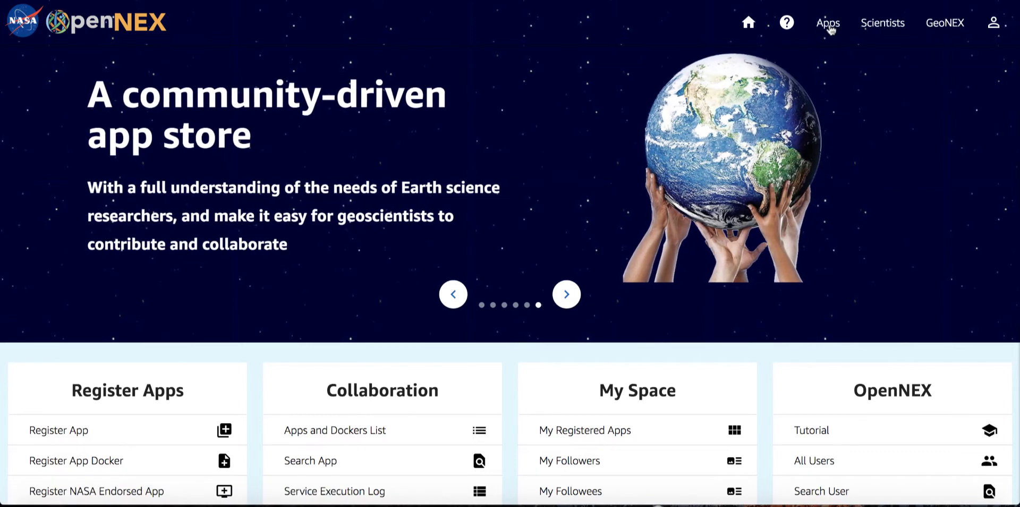
Open the app docker registration form, name the container "Fire App Docker" and enter the OpenNEX approval code.
{"action": "left_click", "coordinate": [827, 24]}
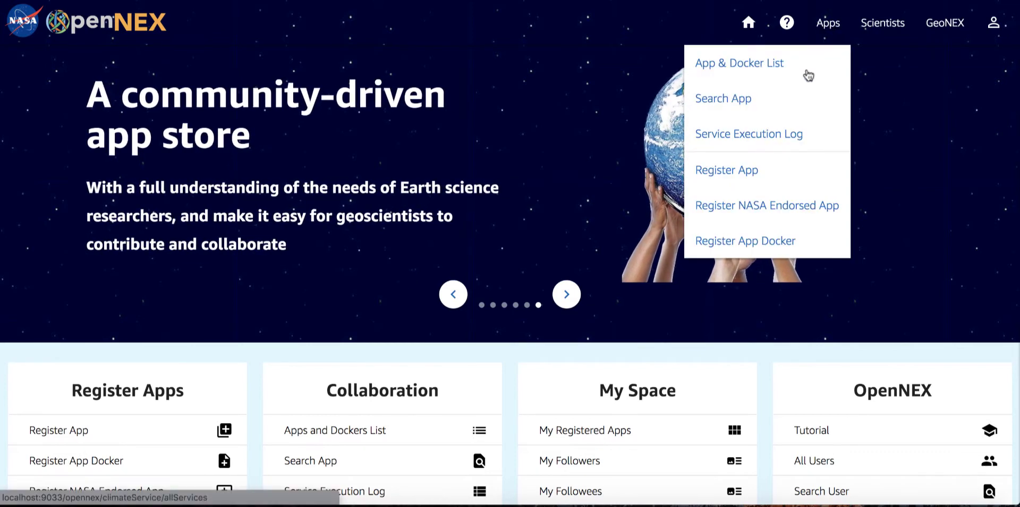
{"action": "left_click", "coordinate": [781, 242]}
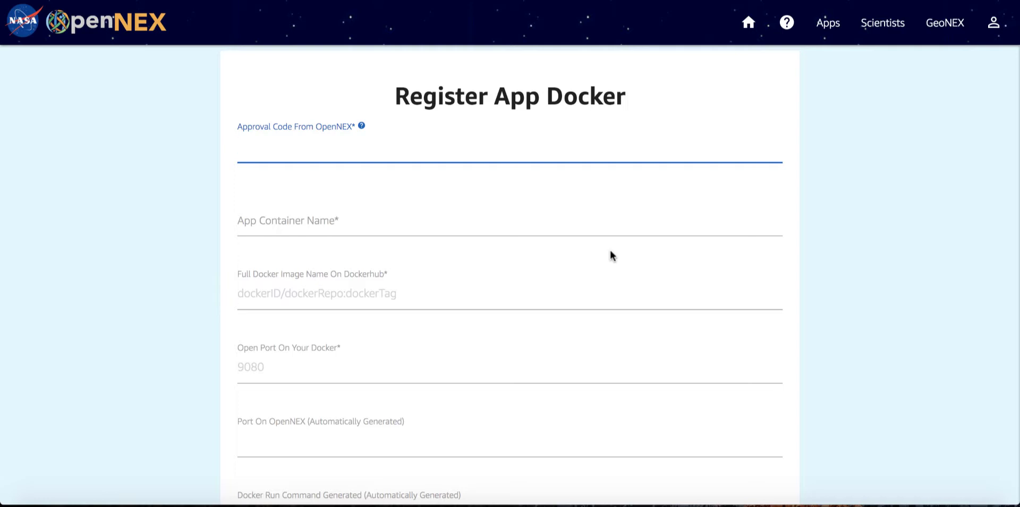
{"action": "left_click", "coordinate": [395, 234]}
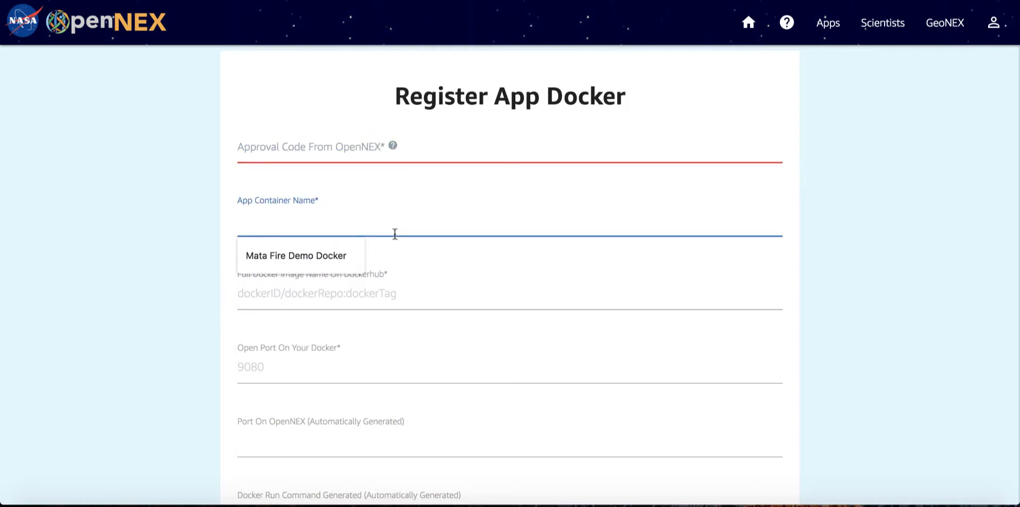
{"action": "type", "text": "Fire App Docker"}
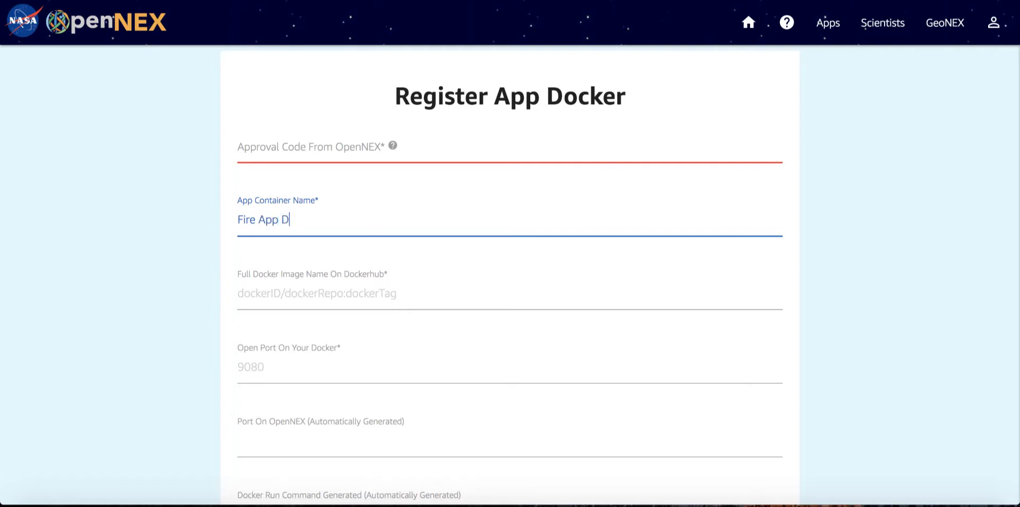
{"action": "left_click", "coordinate": [383, 156]}
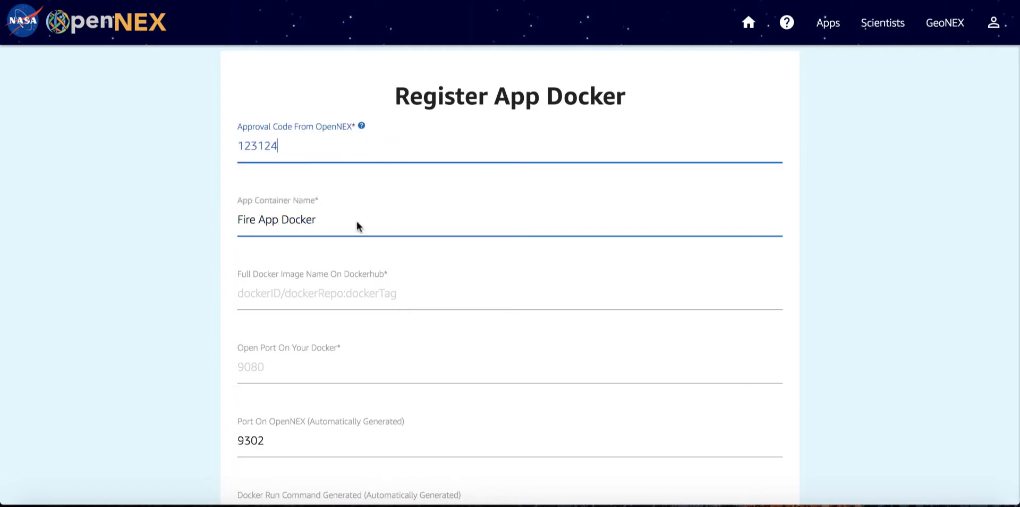
Set the full Docker image name to jxiong/matawfapi and the open port on the docker to 3001.
{"action": "scroll", "coordinate": [341, 296], "scroll_direction": "down", "scroll_amount": 4}
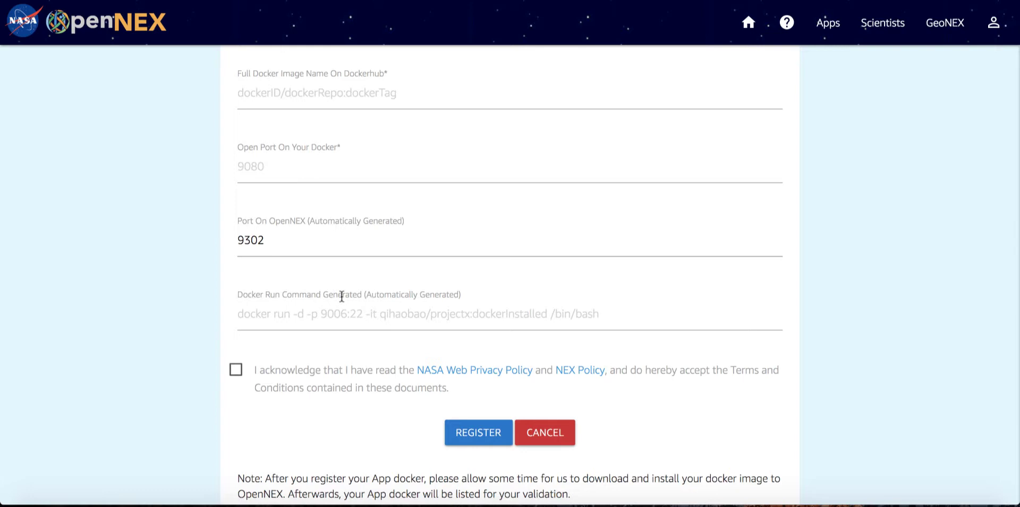
{"action": "left_click", "coordinate": [289, 90]}
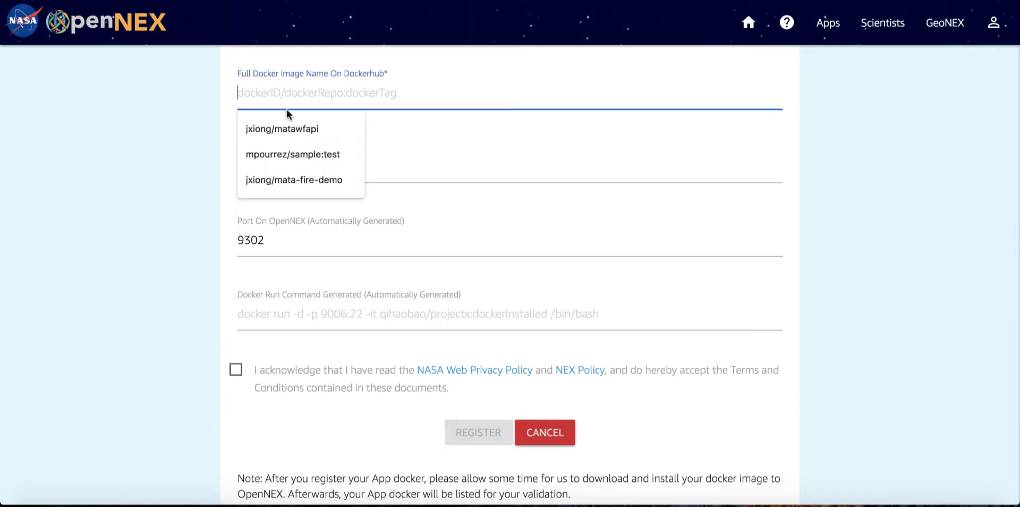
{"action": "left_click", "coordinate": [285, 128]}
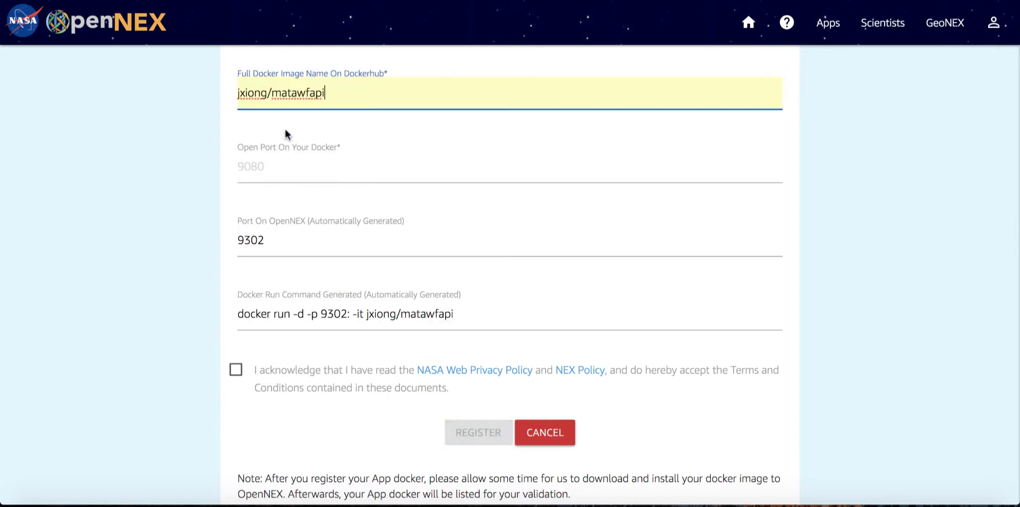
{"action": "left_click", "coordinate": [327, 175]}
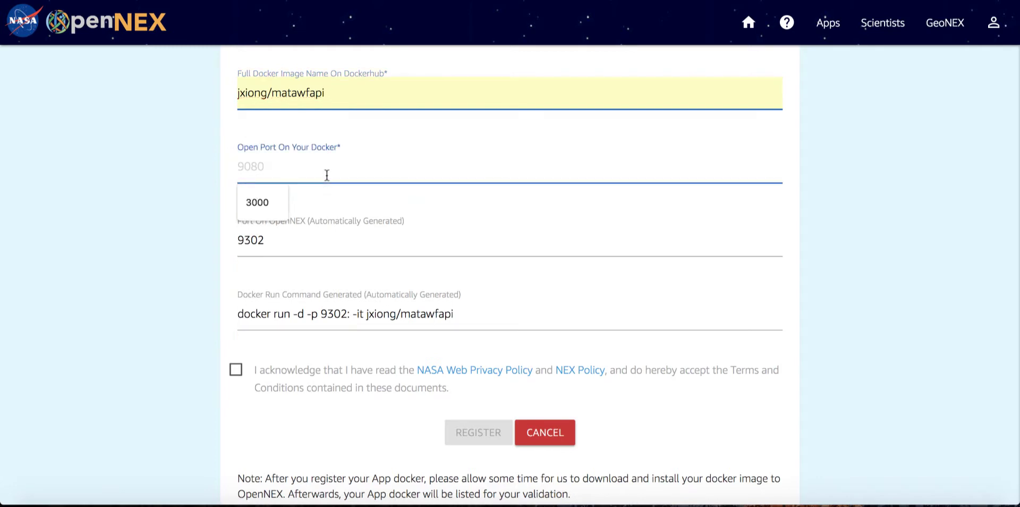
{"action": "type", "text": "3001"}
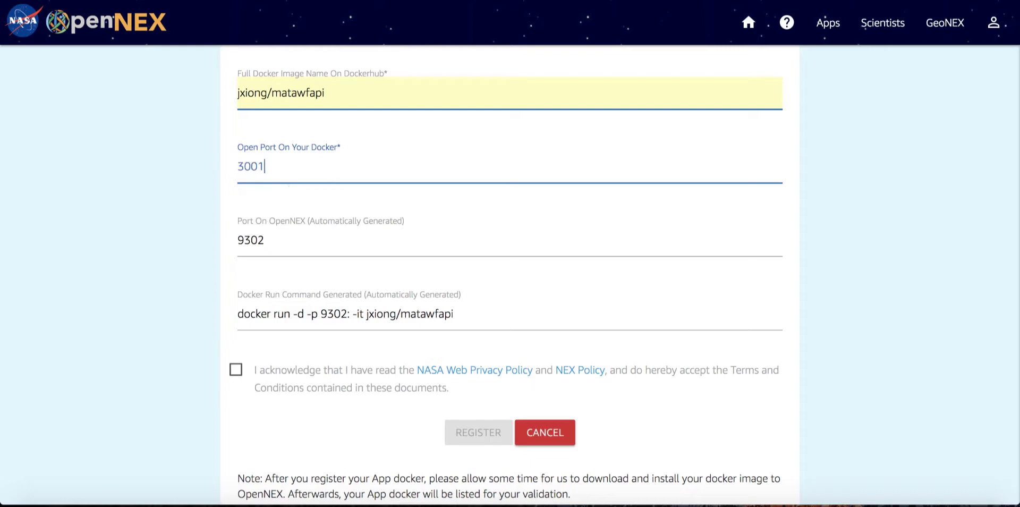
{"action": "left_click", "coordinate": [119, 227]}
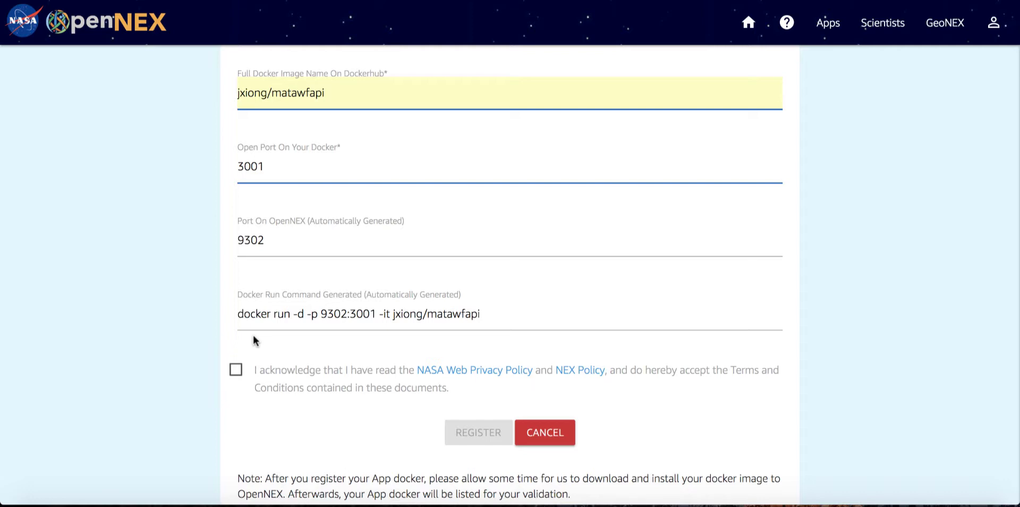
Accept the NASA Web Privacy Policy and NEX Policy terms and register the docker.
{"action": "left_click", "coordinate": [236, 372]}
{"action": "scroll", "coordinate": [377, 256], "scroll_direction": "down", "scroll_amount": 2}
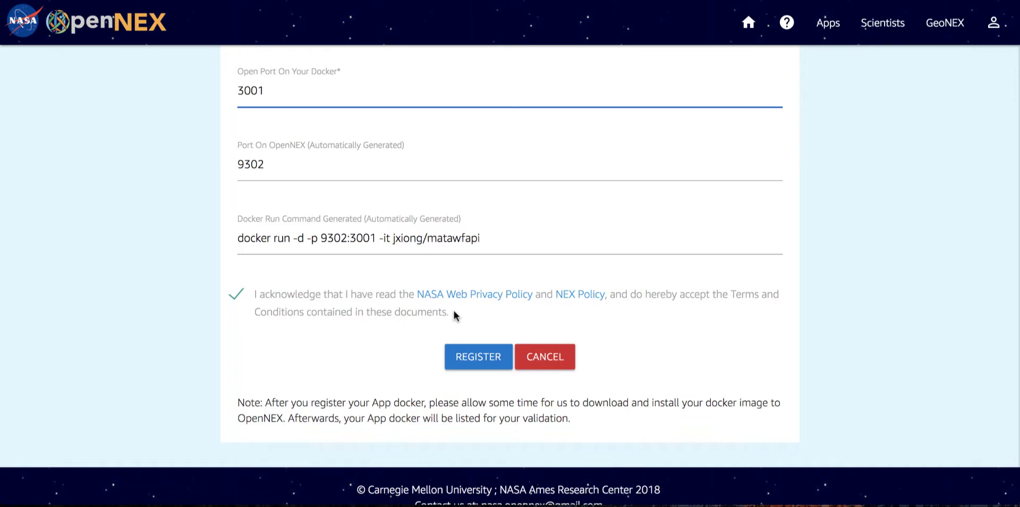
{"action": "left_click", "coordinate": [459, 365]}
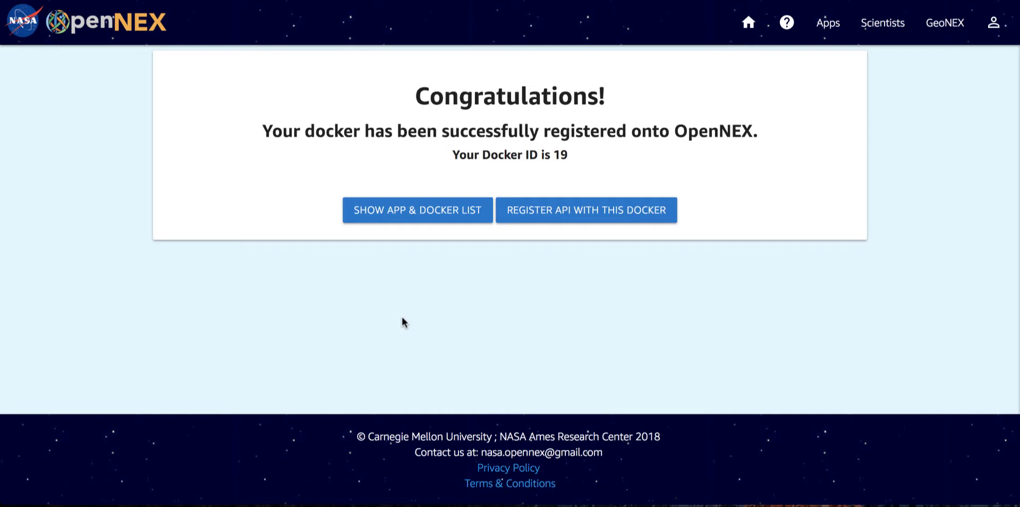
Show the list of registered app dockers and mark the validation of Fire App Docker as passed.
{"action": "left_click", "coordinate": [421, 217]}
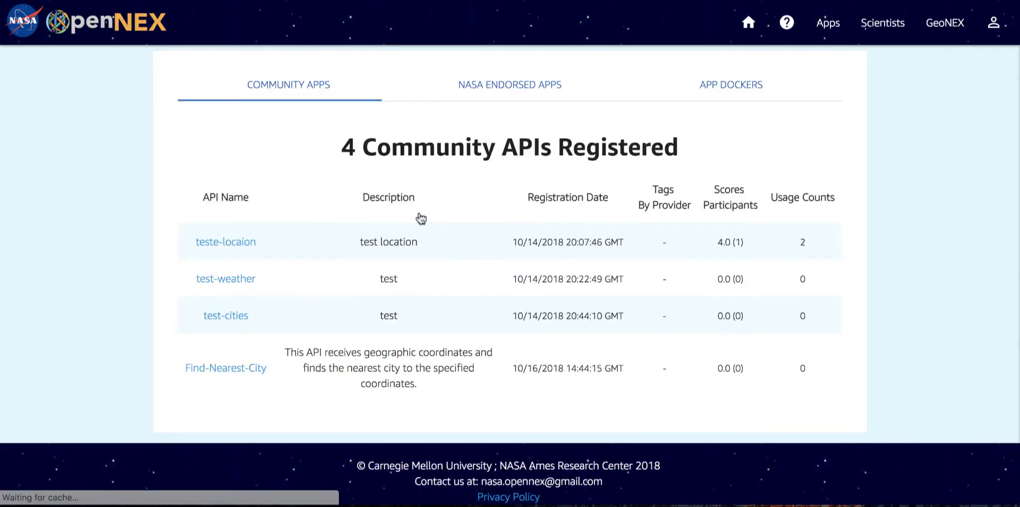
{"action": "left_click", "coordinate": [726, 95]}
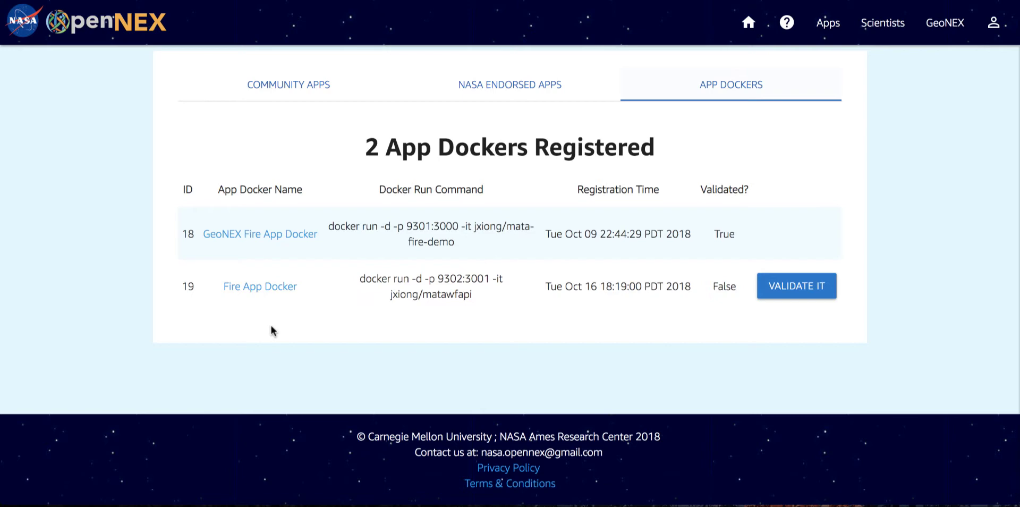
{"action": "left_click", "coordinate": [765, 289]}
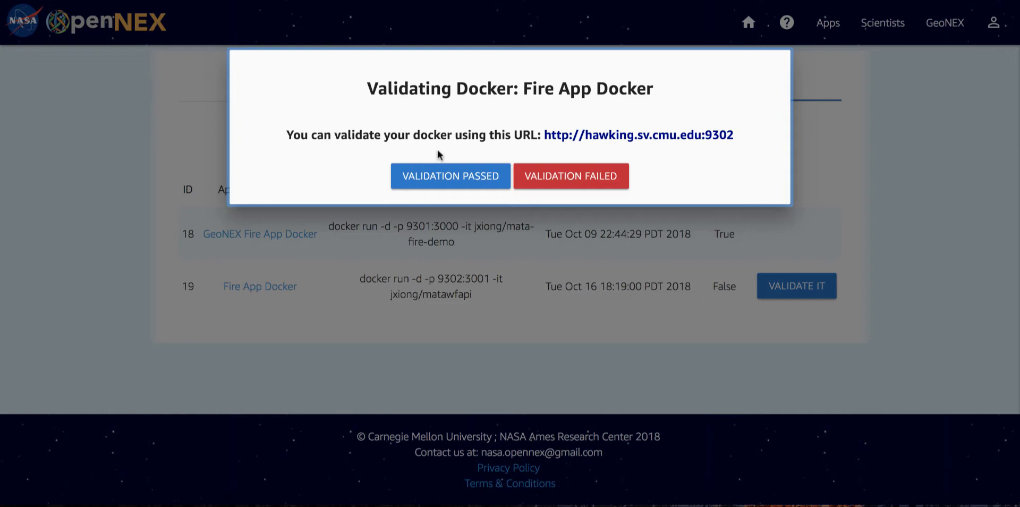
{"action": "left_click", "coordinate": [441, 180]}
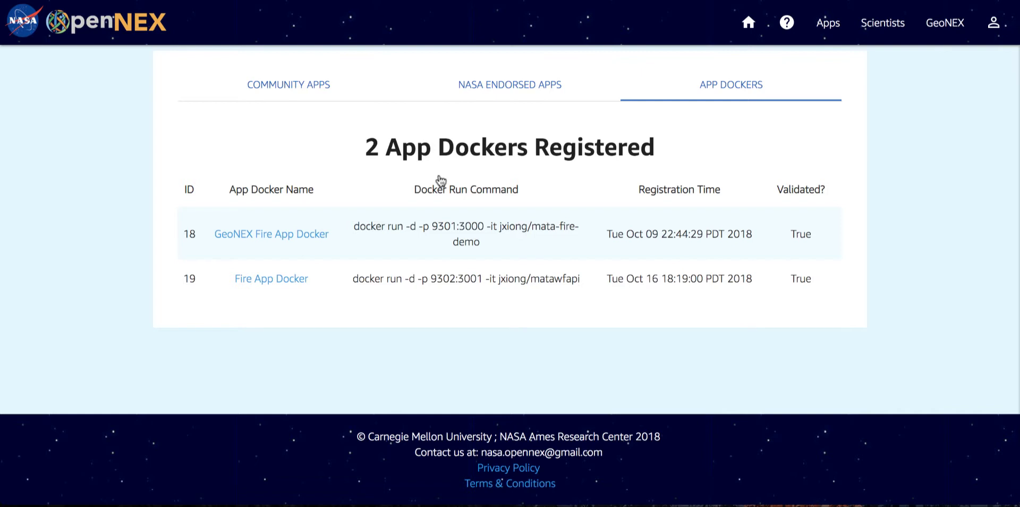
Open the NASA endorsed app registration form and set the API name to "Find Fire Locations".
{"action": "left_click", "coordinate": [832, 29]}
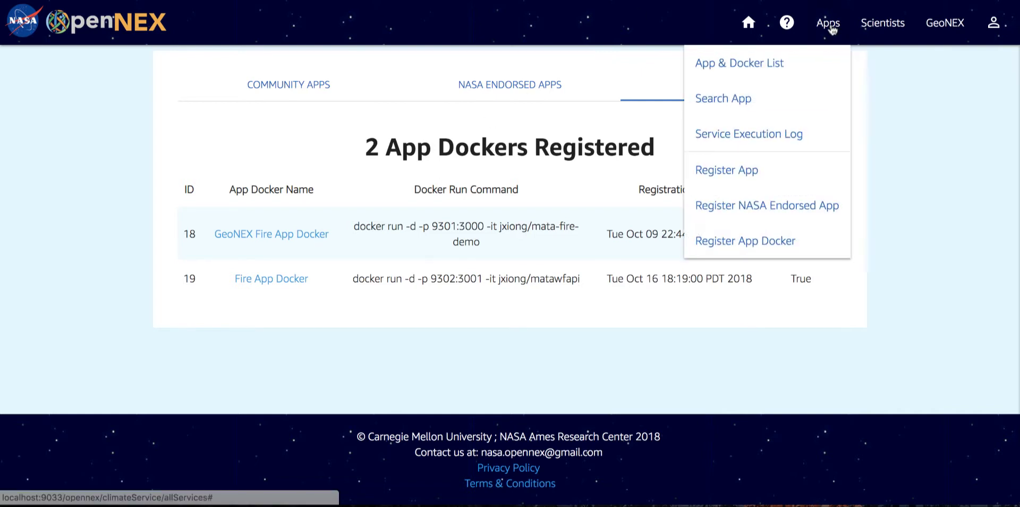
{"action": "left_click", "coordinate": [795, 212]}
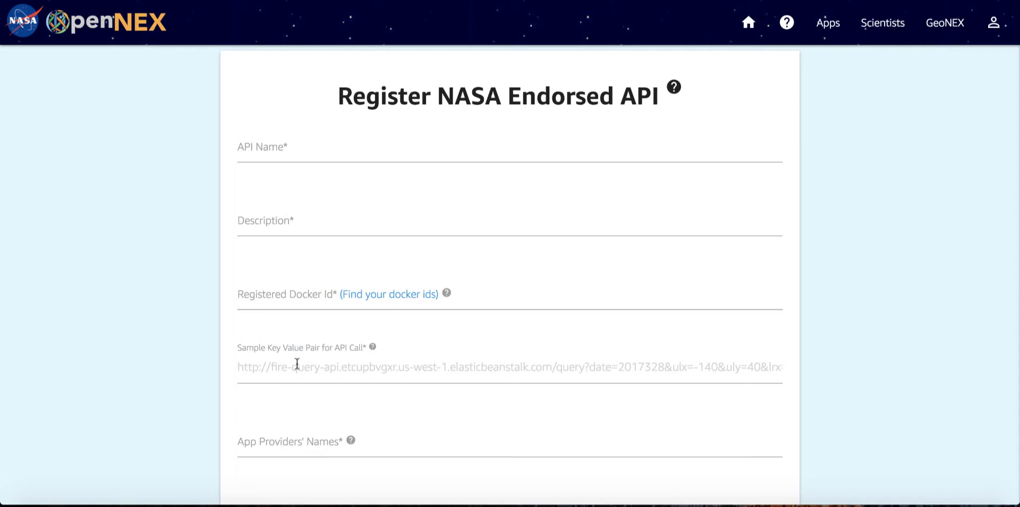
{"action": "scroll", "coordinate": [297, 364], "scroll_direction": "down", "scroll_amount": 2}
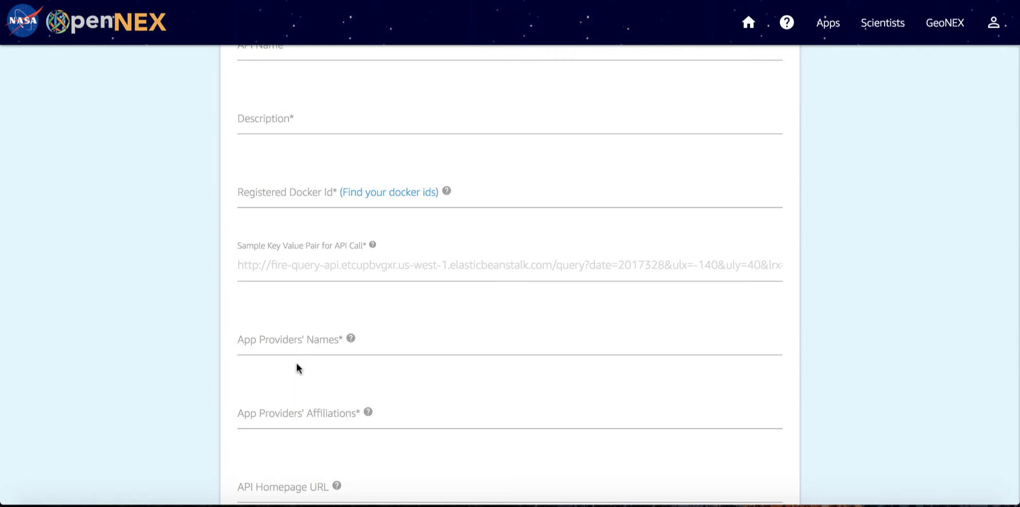
{"action": "scroll", "coordinate": [296, 364], "scroll_direction": "up", "scroll_amount": 2}
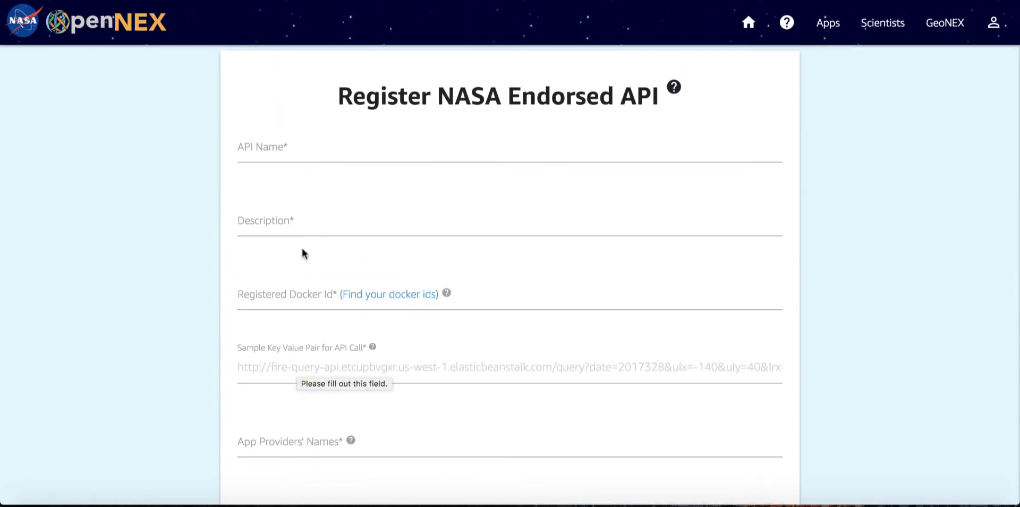
{"action": "left_click", "coordinate": [327, 154]}
{"action": "type", "text": "Fin"}
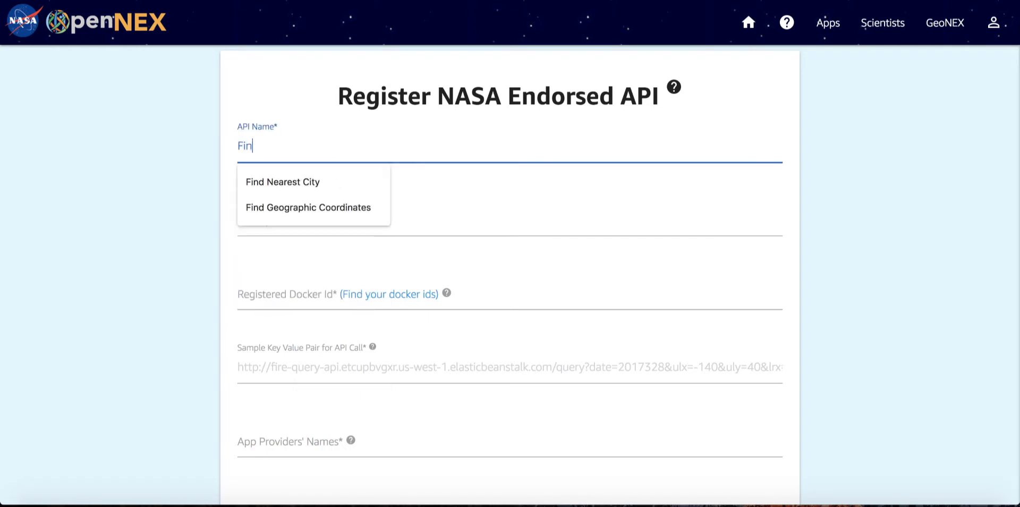
{"action": "type", "text": "d Fire"}
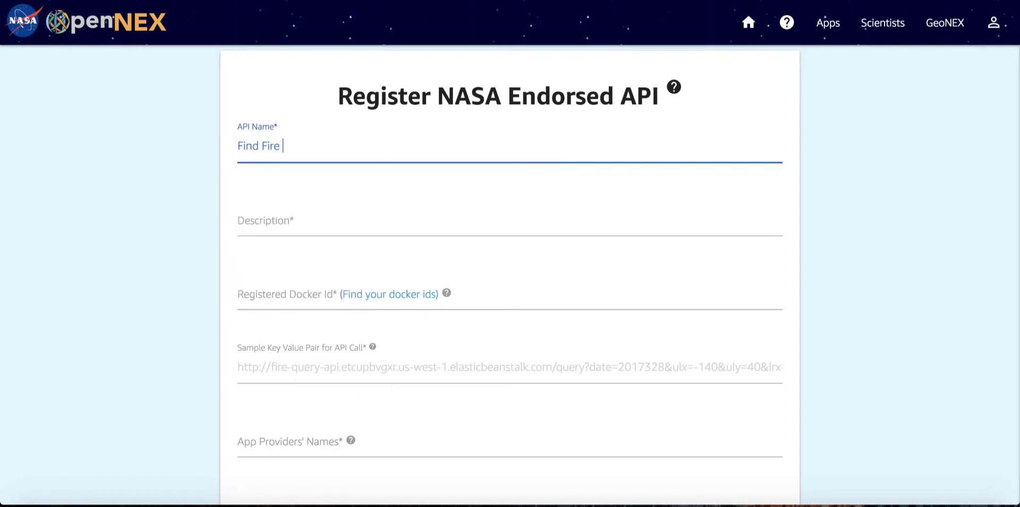
{"action": "key", "text": "BackSpace"}
{"action": "key", "text": "BackSpace"}
{"action": "key", "text": "BackSpace"}
{"action": "key", "text": "BackSpace"}
{"action": "type", "text": "ire Locations"}
Enter the description "This API checks the geo-locations of all fires within a geobox and time duration." and set the registered docker ID to 19.
{"action": "left_click", "coordinate": [293, 222]}
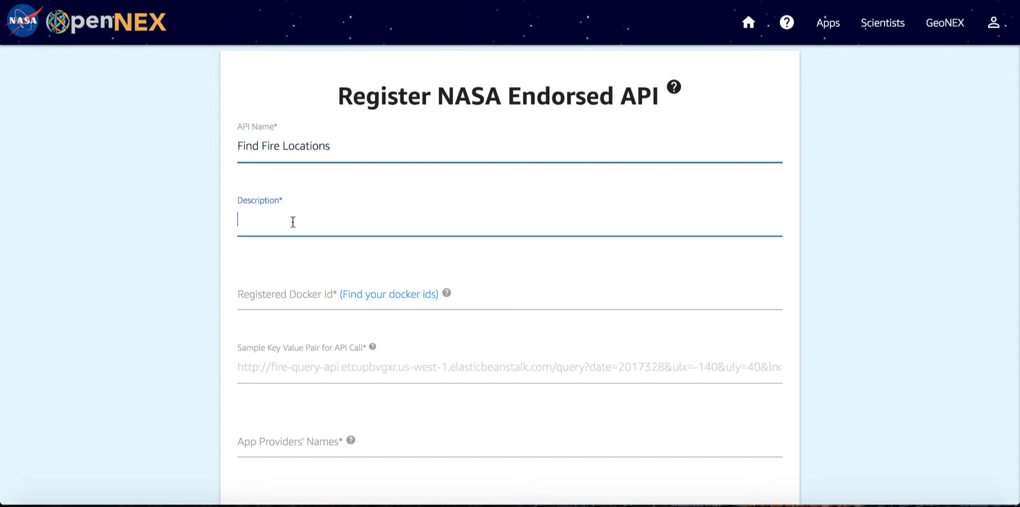
{"action": "type", "text": "This API checks the geo-locations of all fires within a geobox and time duration."}
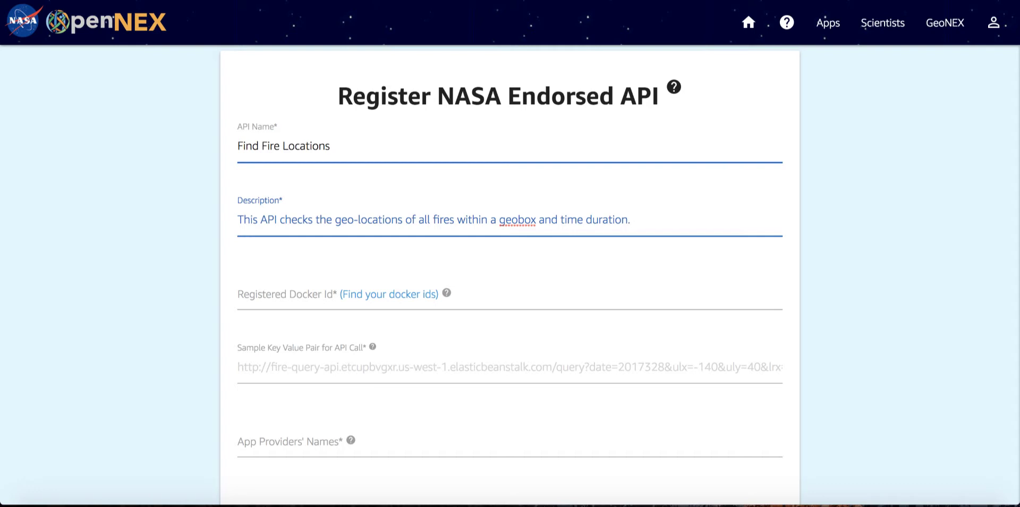
{"action": "left_click", "coordinate": [296, 292]}
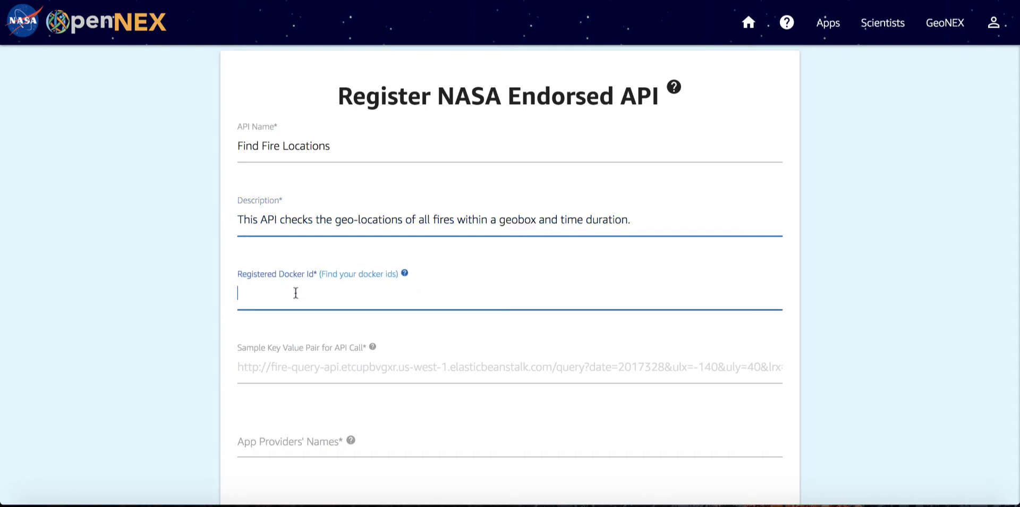
{"action": "type", "text": "19"}
{"action": "left_click", "coordinate": [152, 369]}
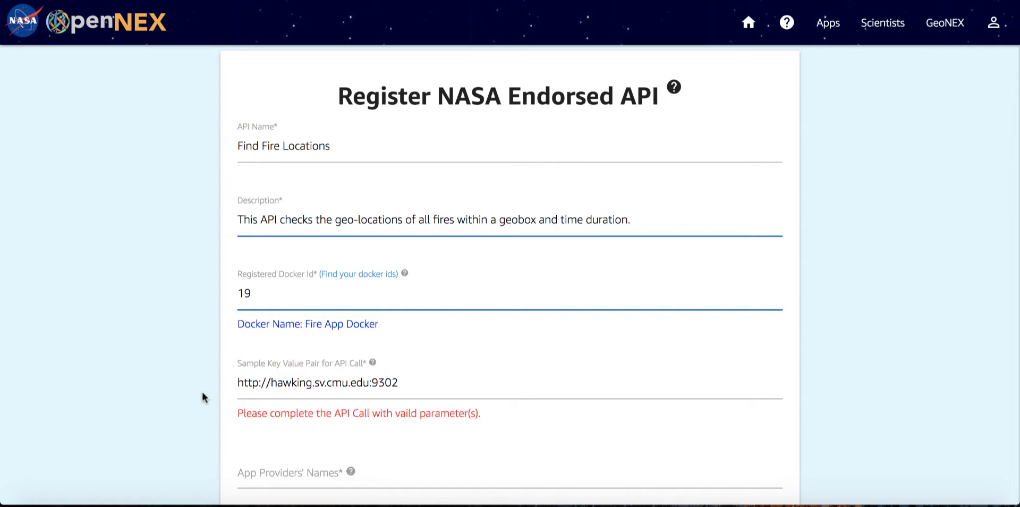
{"action": "left_click", "coordinate": [456, 390]}
{"action": "key", "text": "ctrl+v"}
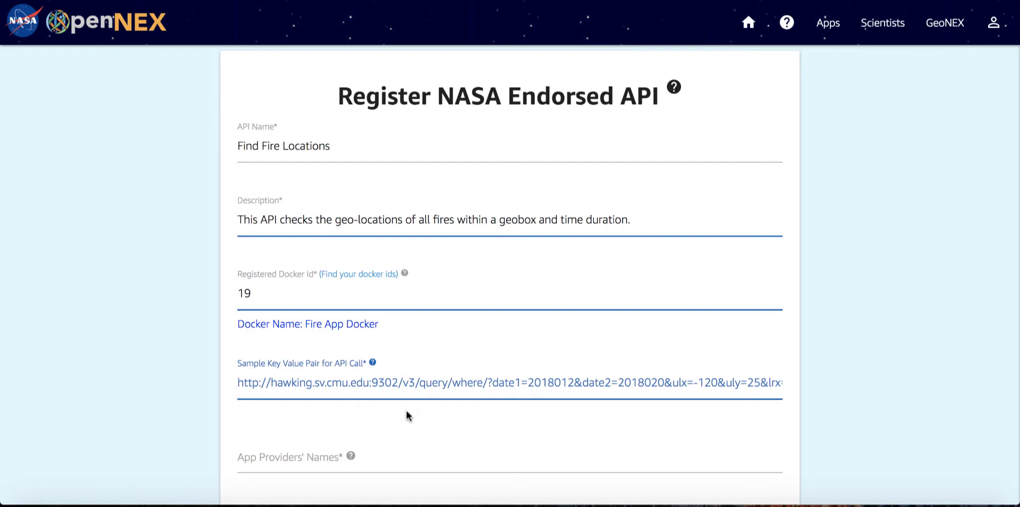
{"action": "scroll", "coordinate": [467, 384], "scroll_direction": "right", "scroll_amount": 2}
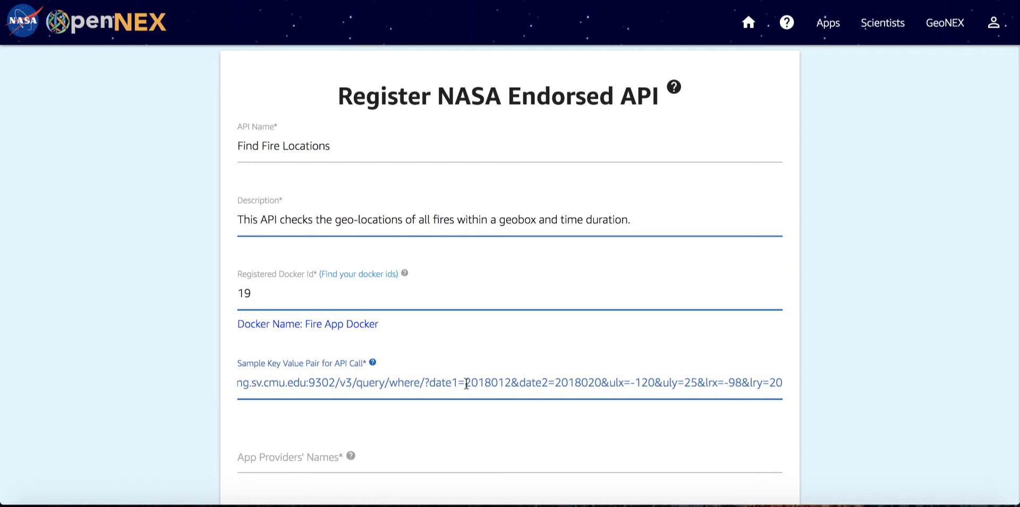
{"action": "scroll", "coordinate": [466, 384], "scroll_direction": "left", "scroll_amount": 2}
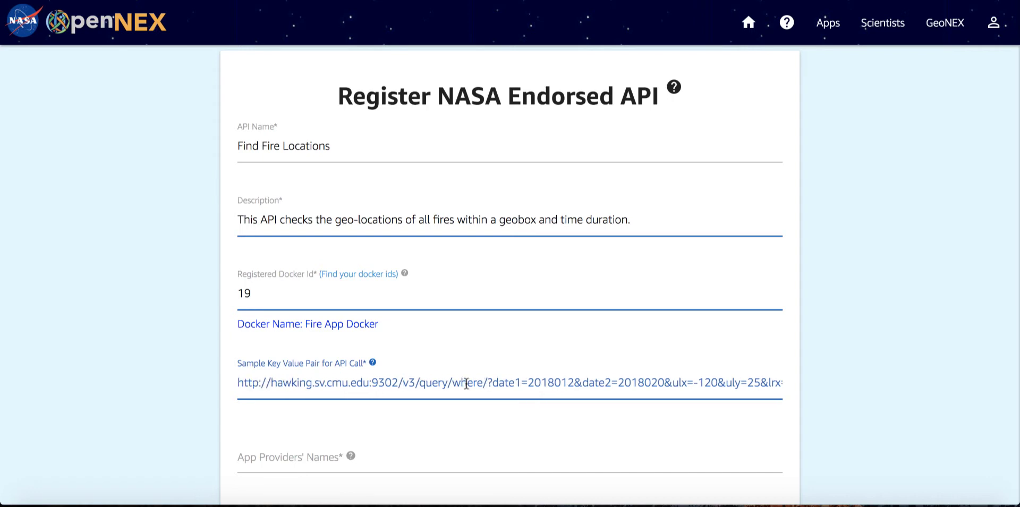
Set the app providers' names to "SOC Team" and their affiliations to "Carnegie Mellon University".
{"action": "scroll", "coordinate": [438, 404], "scroll_direction": "down", "scroll_amount": 3}
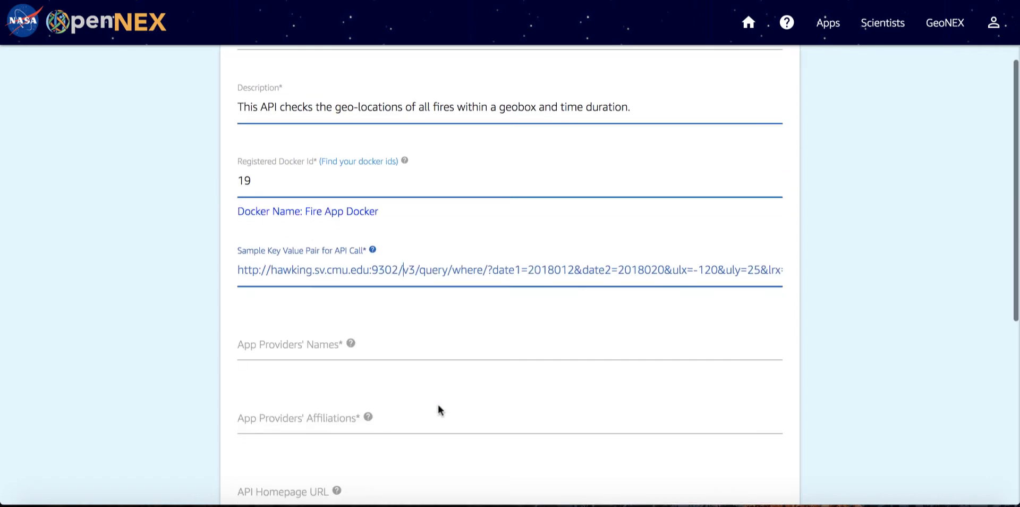
{"action": "left_click", "coordinate": [404, 334]}
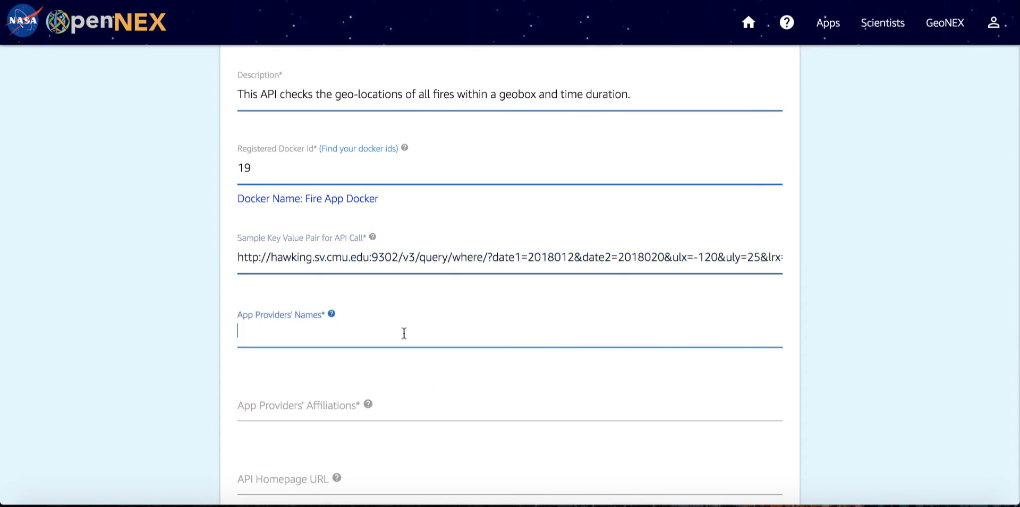
{"action": "type", "text": "SOC Team"}
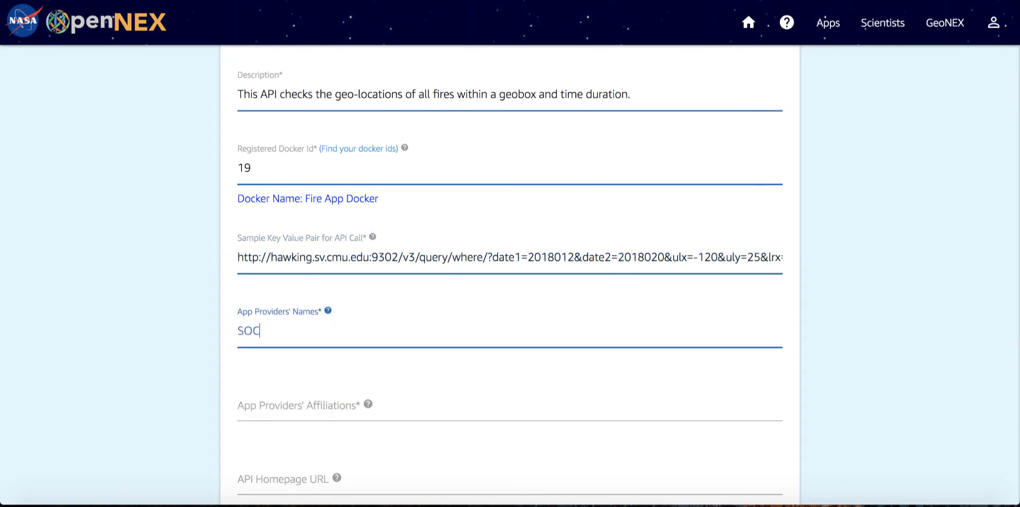
{"action": "left_click", "coordinate": [385, 390]}
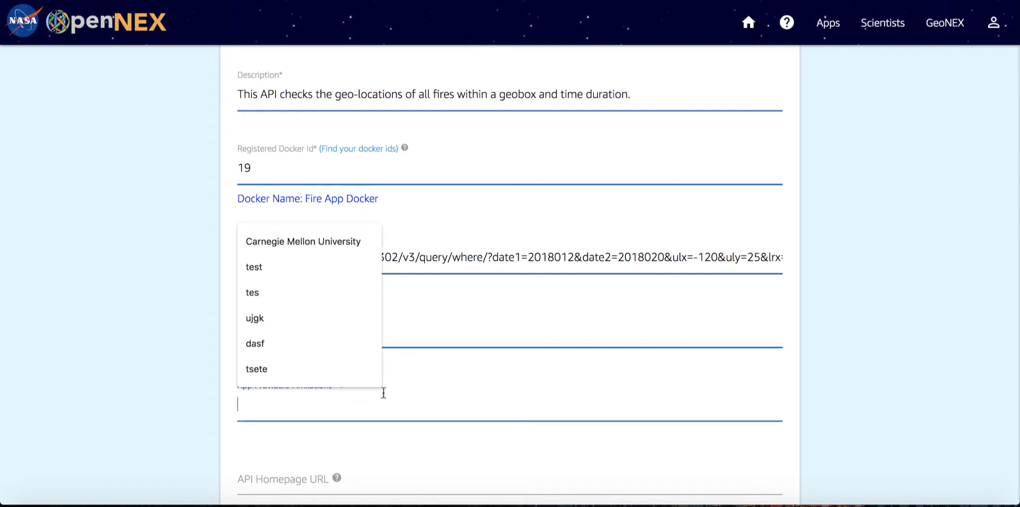
{"action": "left_click", "coordinate": [287, 237]}
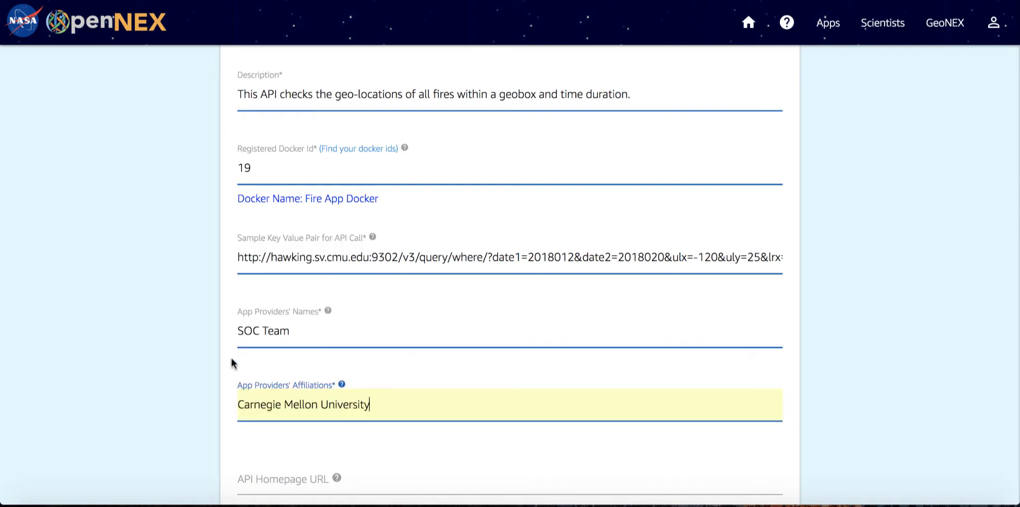
Upload nearestCity.jpg as the app thumbnail in the API registration form.
{"action": "scroll", "coordinate": [231, 363], "scroll_direction": "down", "scroll_amount": 3}
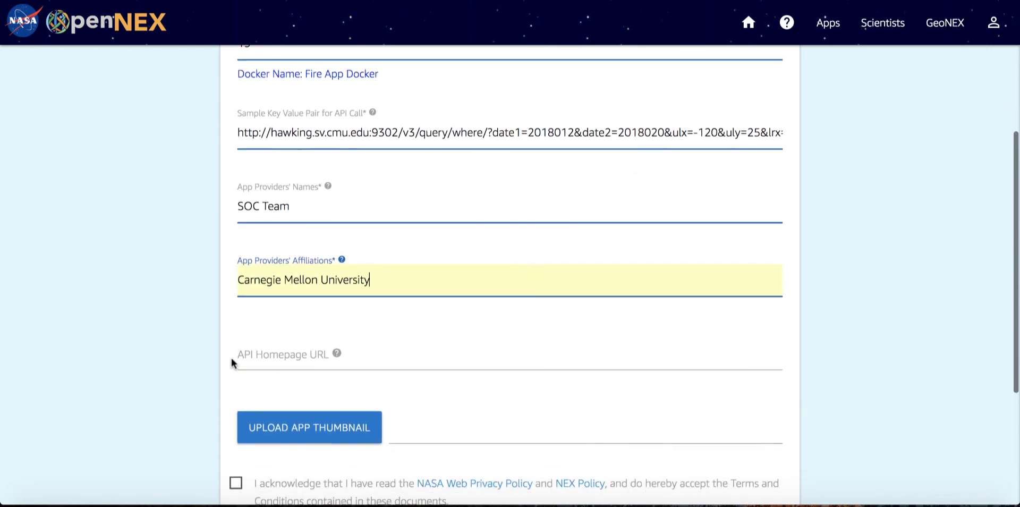
{"action": "scroll", "coordinate": [231, 358], "scroll_direction": "down", "scroll_amount": 2}
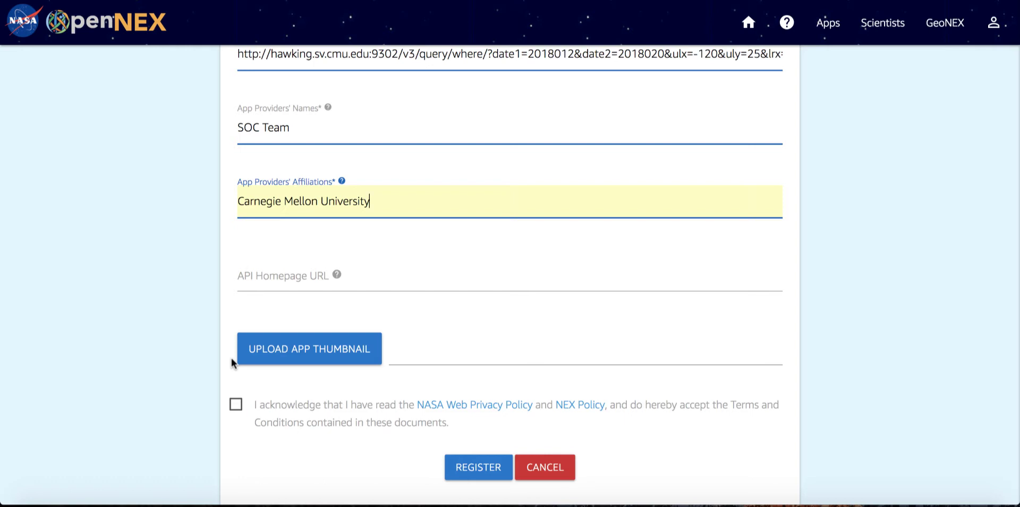
{"action": "scroll", "coordinate": [231, 358], "scroll_direction": "down", "scroll_amount": 1}
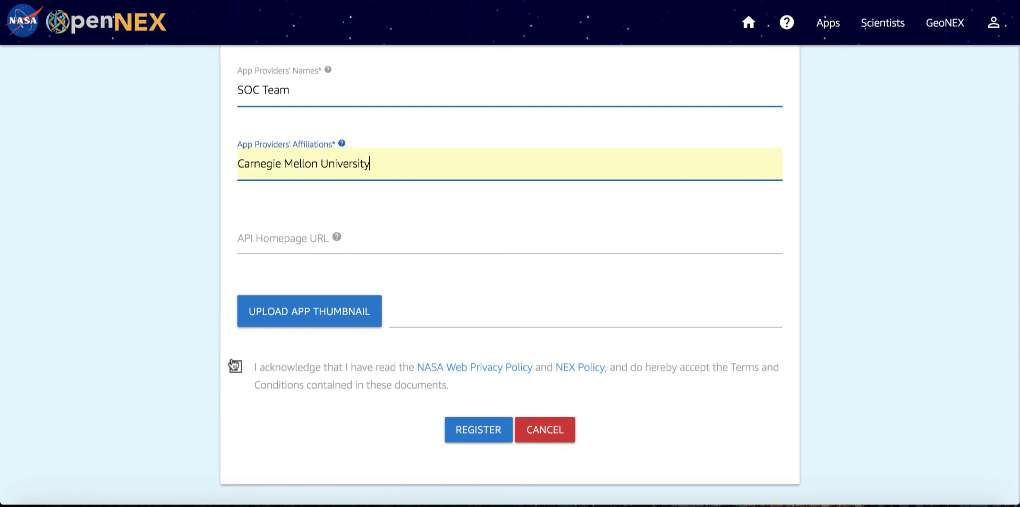
{"action": "left_click", "coordinate": [287, 322]}
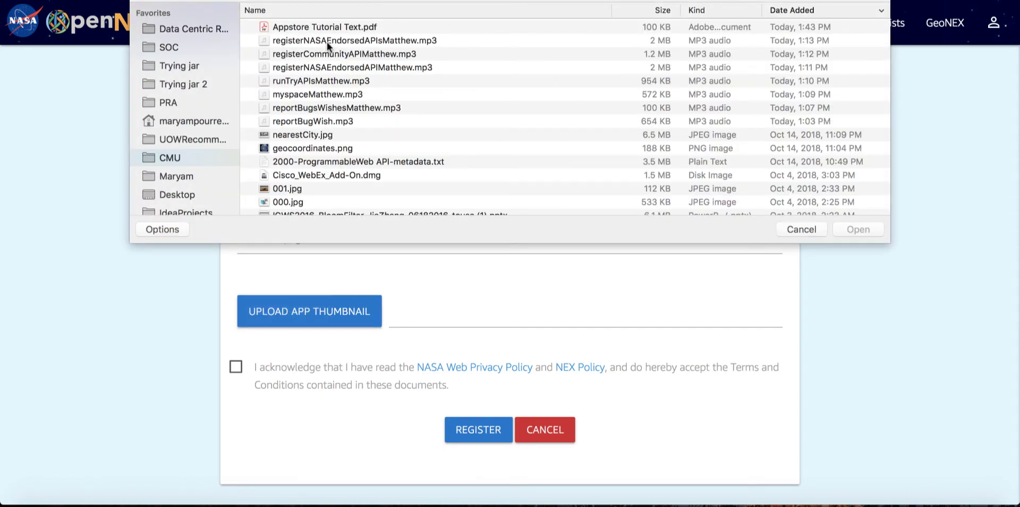
{"action": "double_click", "coordinate": [303, 136]}
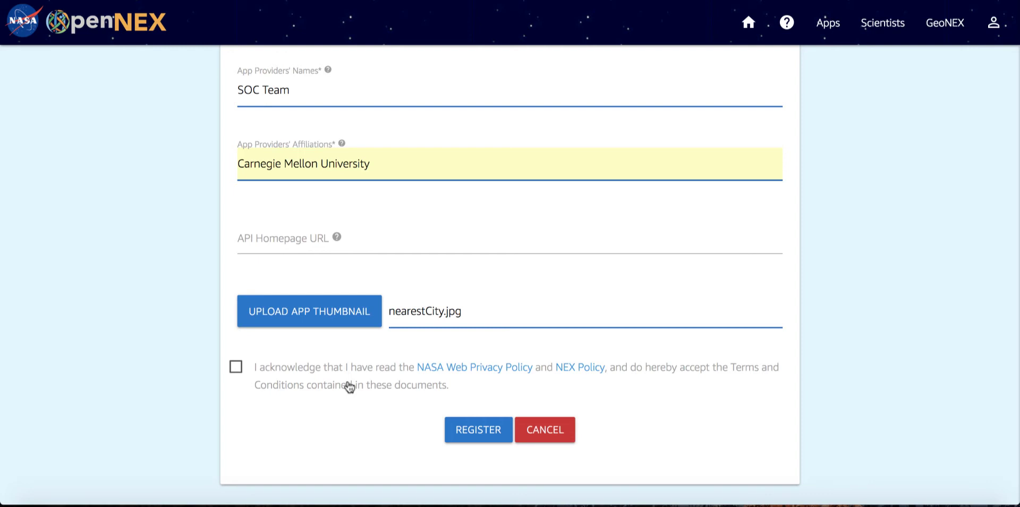
Accept the NASA Web Privacy Policy and NEX Policy terms and register the API.
{"action": "left_click", "coordinate": [236, 368]}
{"action": "left_click", "coordinate": [476, 437]}
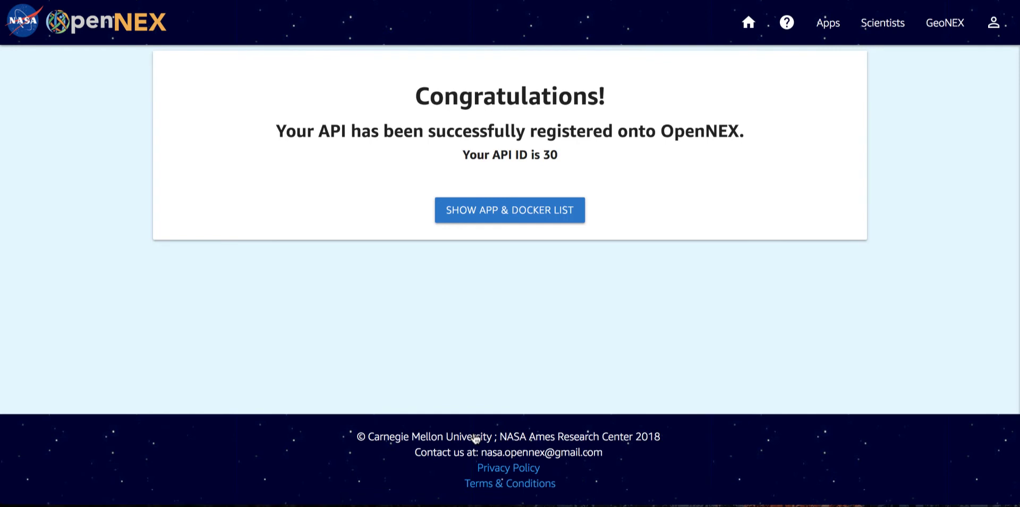
List the registered NASA endorsed APIs sorted by description and view the details of Find-Fire-Locations.
{"action": "left_click", "coordinate": [518, 217]}
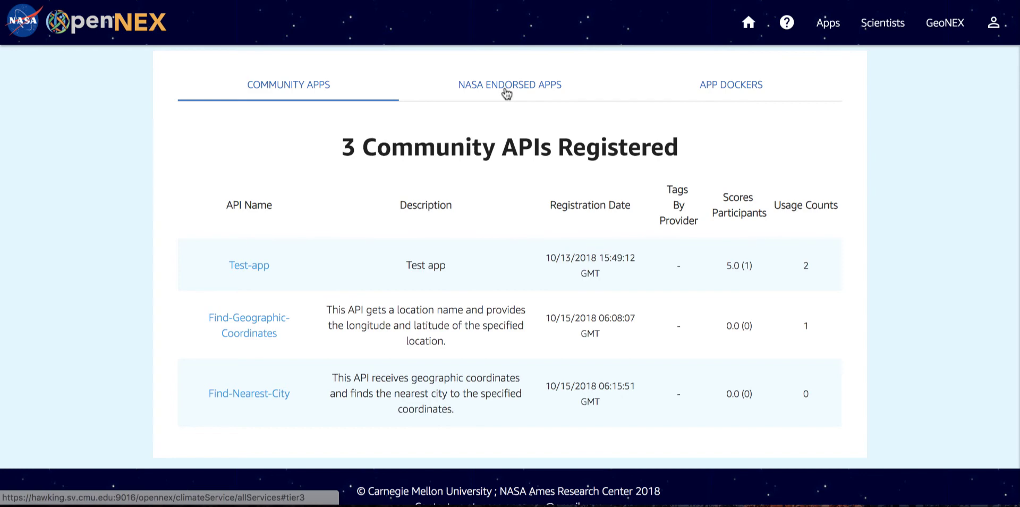
{"action": "left_click", "coordinate": [506, 90]}
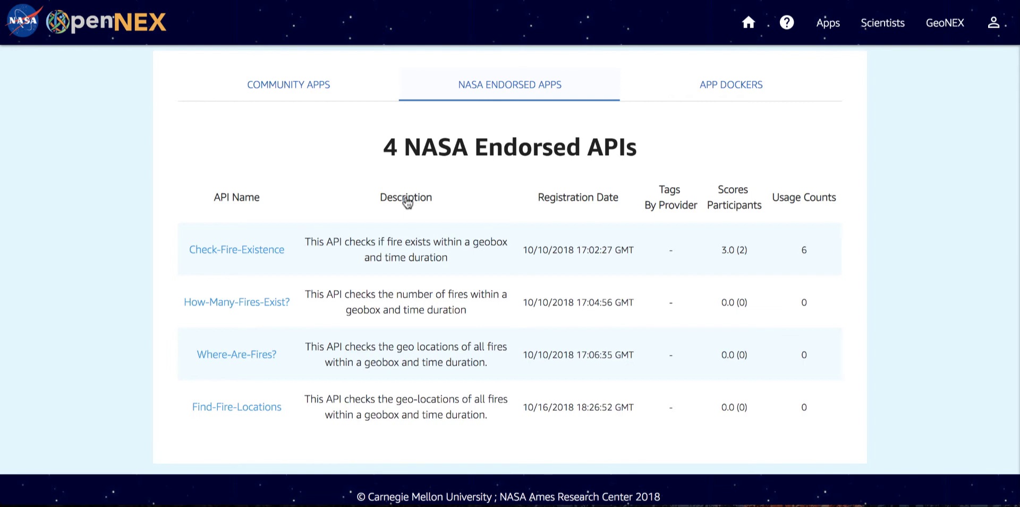
{"action": "double_click", "coordinate": [405, 202]}
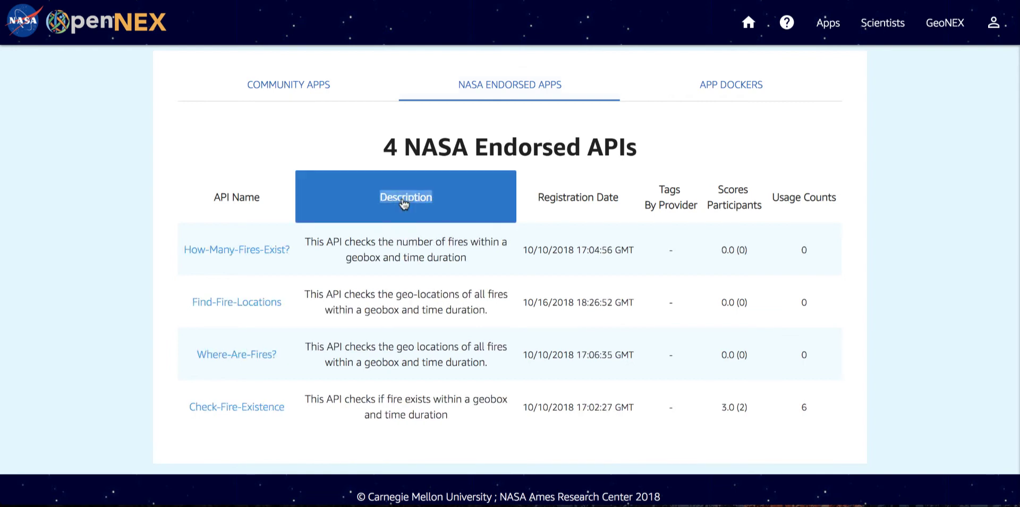
{"action": "left_click", "coordinate": [148, 292]}
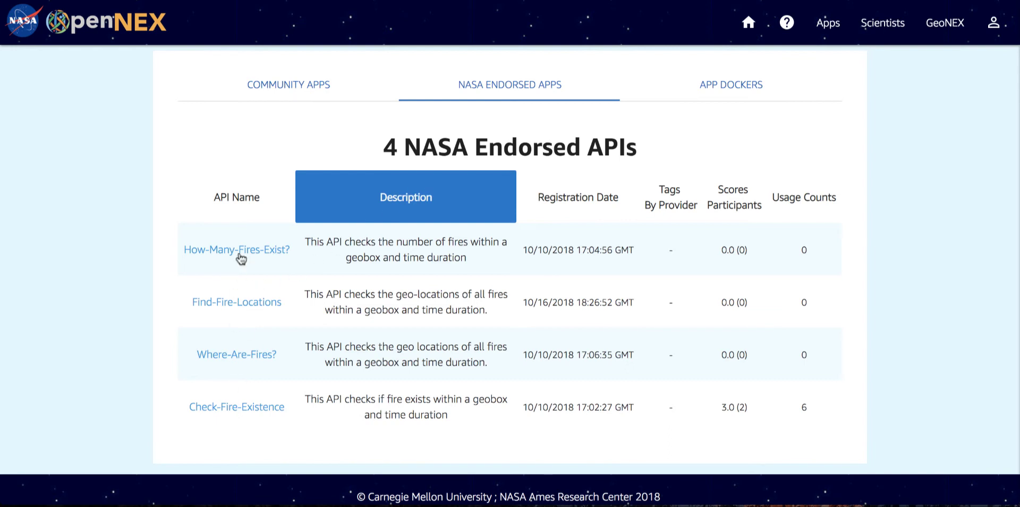
{"action": "left_click", "coordinate": [241, 307]}
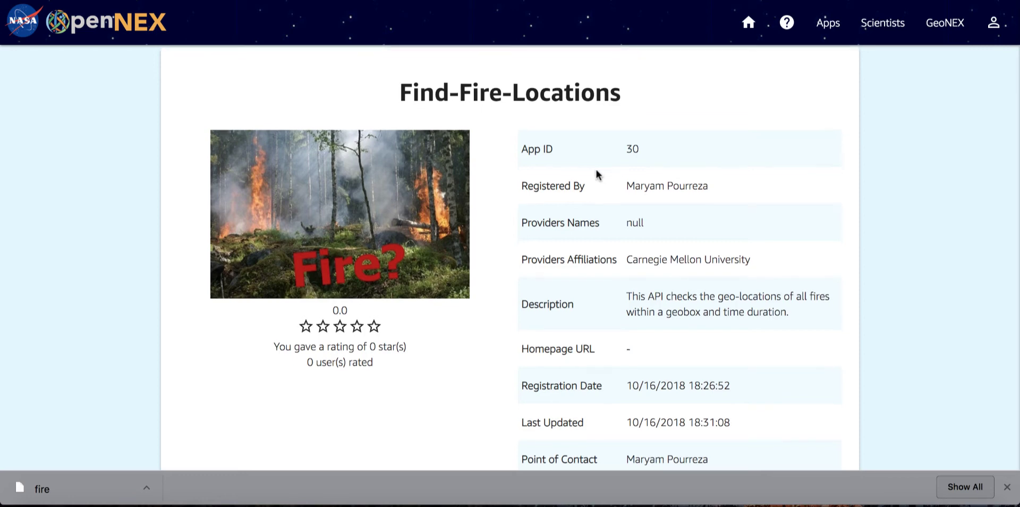
{"action": "scroll", "coordinate": [615, 326], "scroll_direction": "down", "scroll_amount": 4}
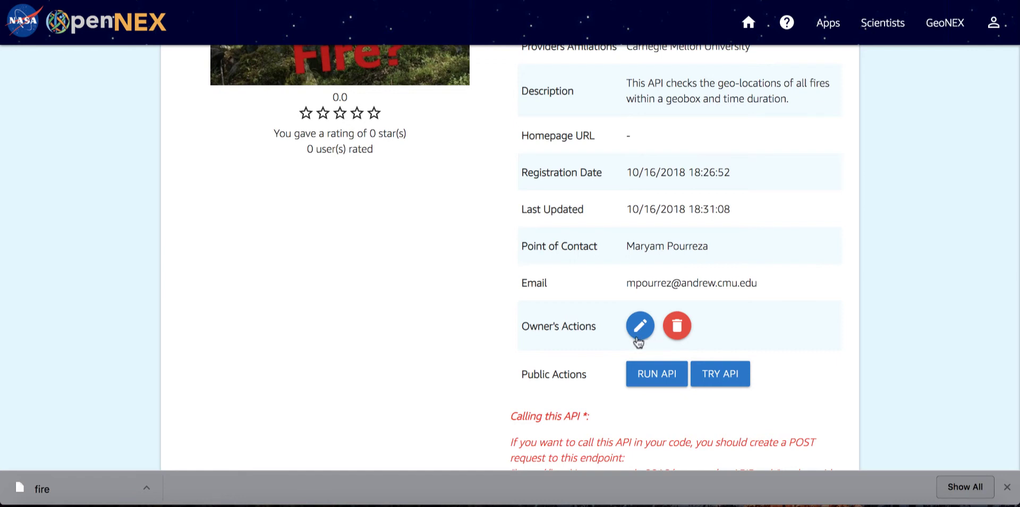
Open the Find-Fire-Locations API for editing, review its editable fields and parameter descriptions, and submit the update.
{"action": "left_click", "coordinate": [641, 331]}
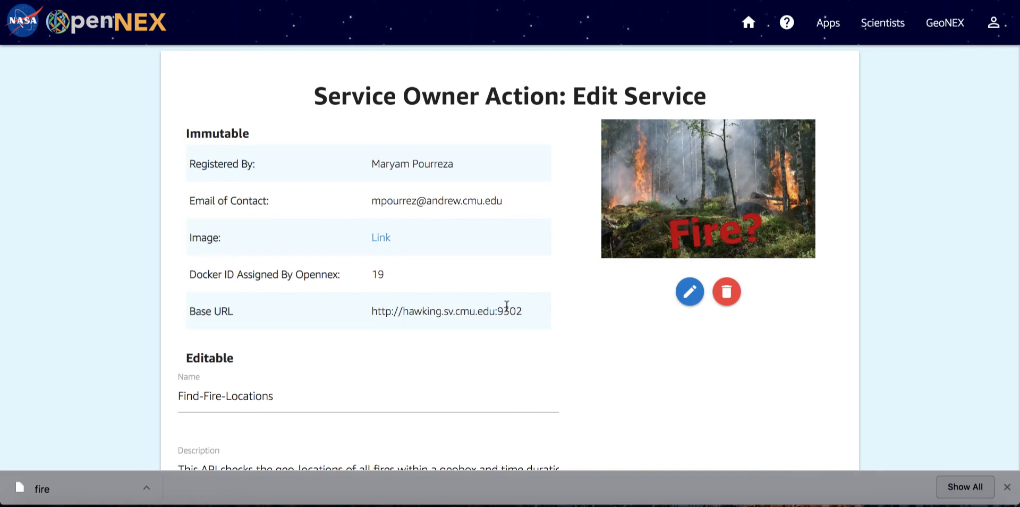
{"action": "scroll", "coordinate": [506, 307], "scroll_direction": "down", "scroll_amount": 3}
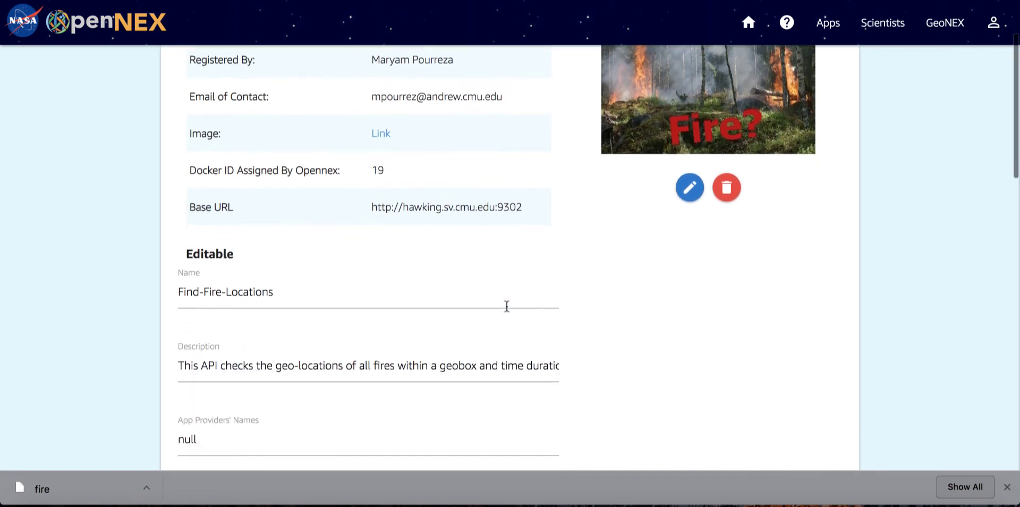
{"action": "scroll", "coordinate": [506, 308], "scroll_direction": "down", "scroll_amount": 4}
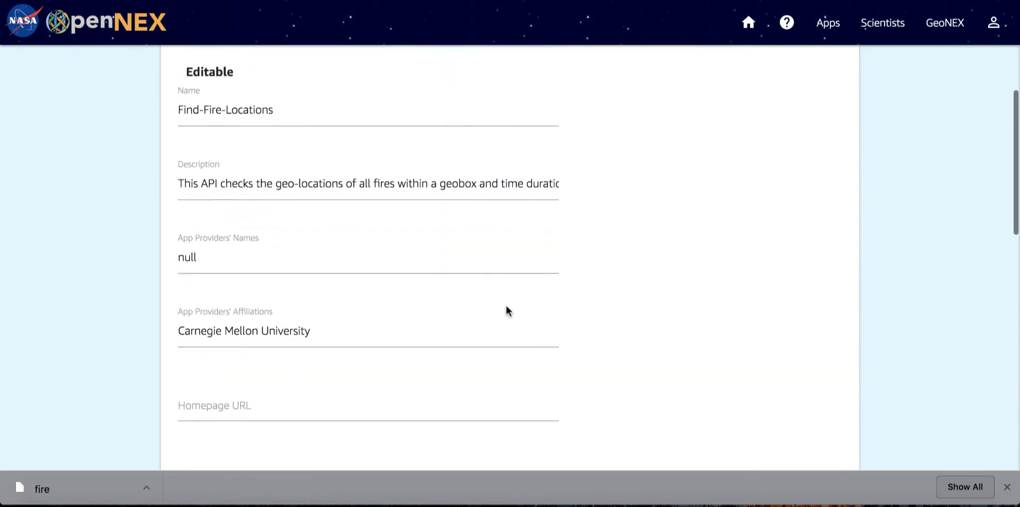
{"action": "scroll", "coordinate": [506, 307], "scroll_direction": "down", "scroll_amount": 2}
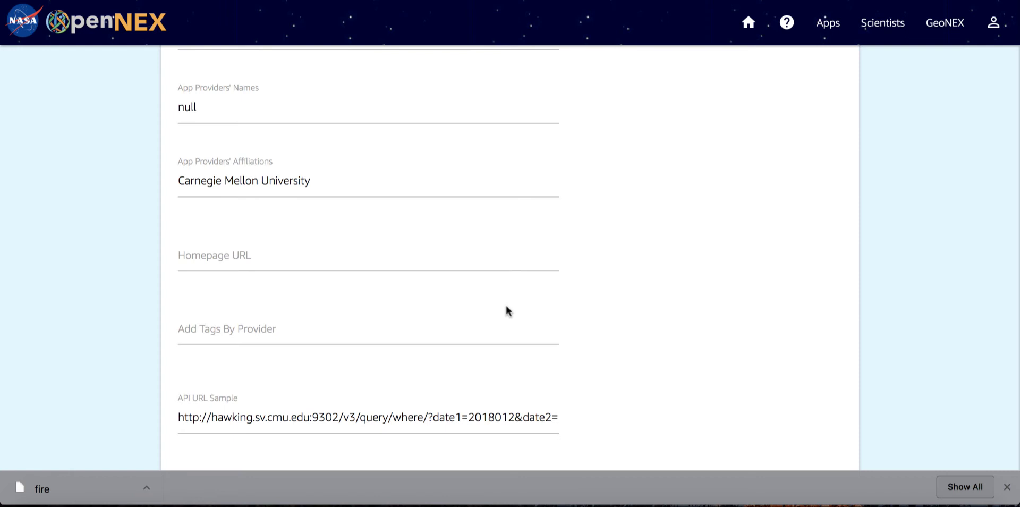
{"action": "scroll", "coordinate": [507, 309], "scroll_direction": "down", "scroll_amount": 6}
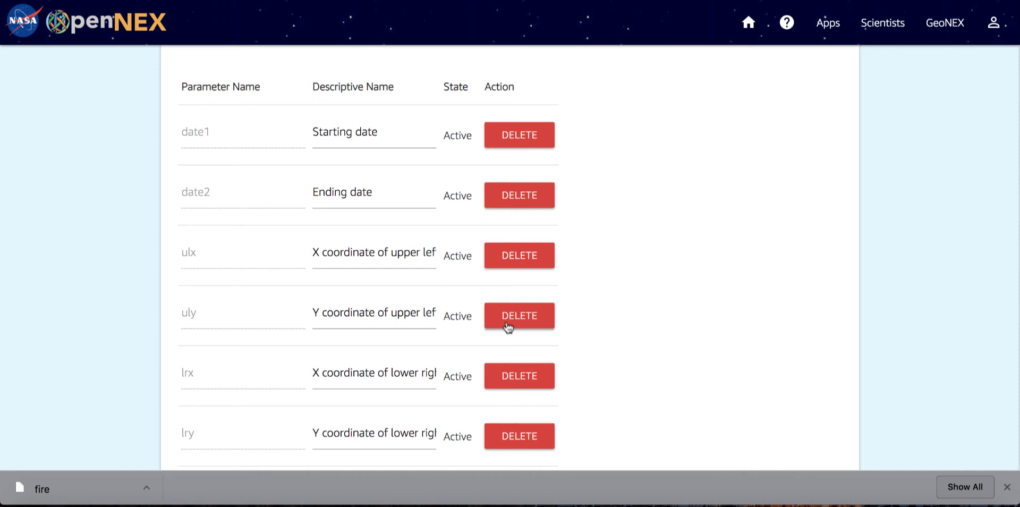
{"action": "scroll", "coordinate": [508, 326], "scroll_direction": "down", "scroll_amount": 1}
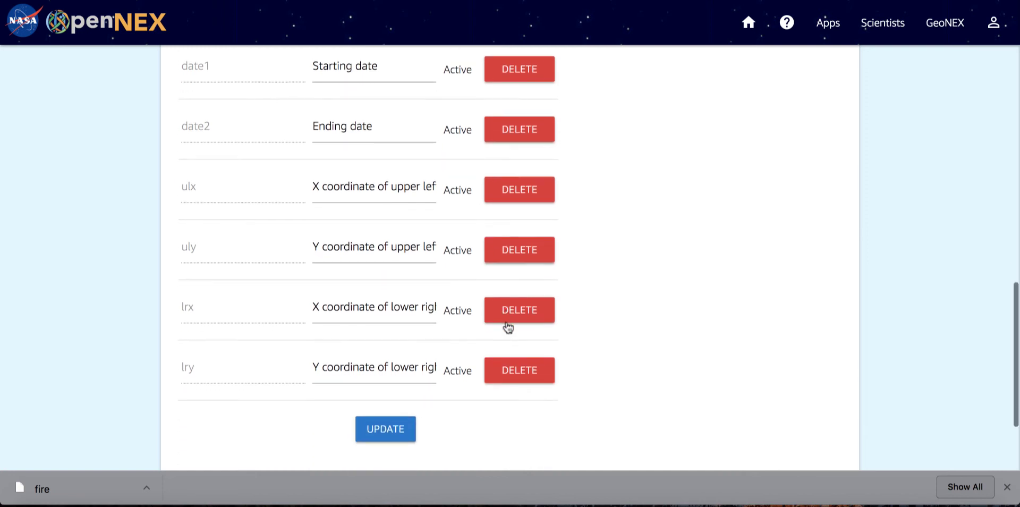
{"action": "scroll", "coordinate": [507, 327], "scroll_direction": "down", "scroll_amount": 1}
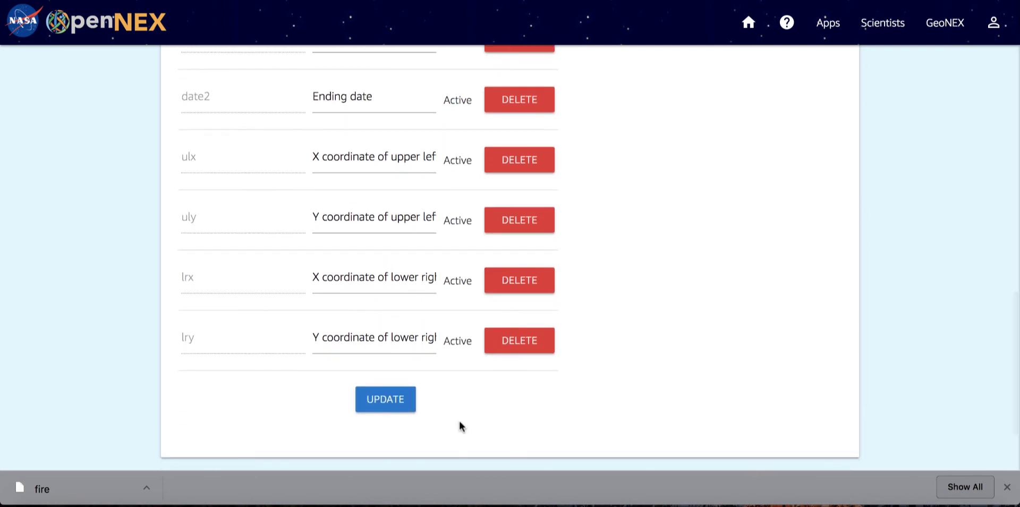
{"action": "left_click", "coordinate": [402, 377]}
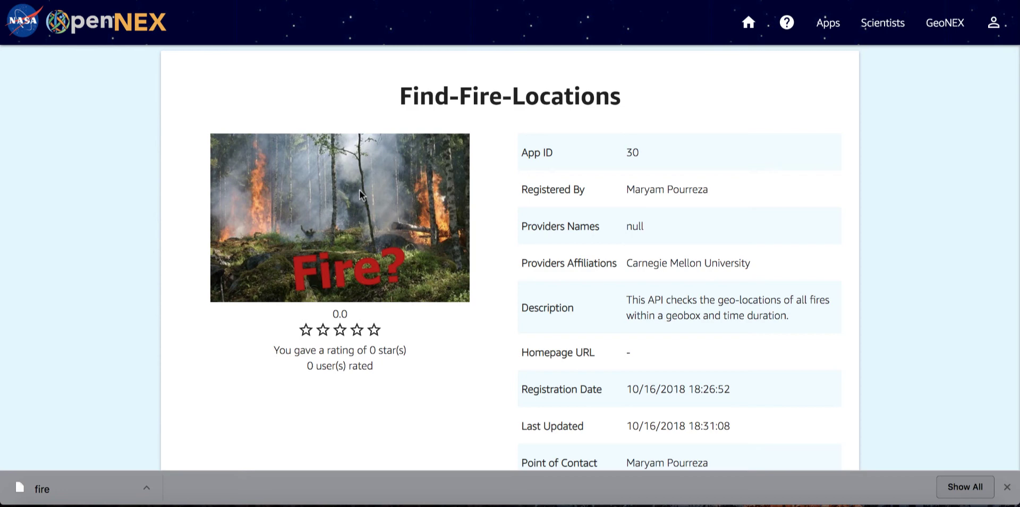
Open the trial form of the Where-Are-Fires? API and review its date and geobox parameters.
{"action": "scroll", "coordinate": [360, 194], "scroll_direction": "down", "scroll_amount": 3}
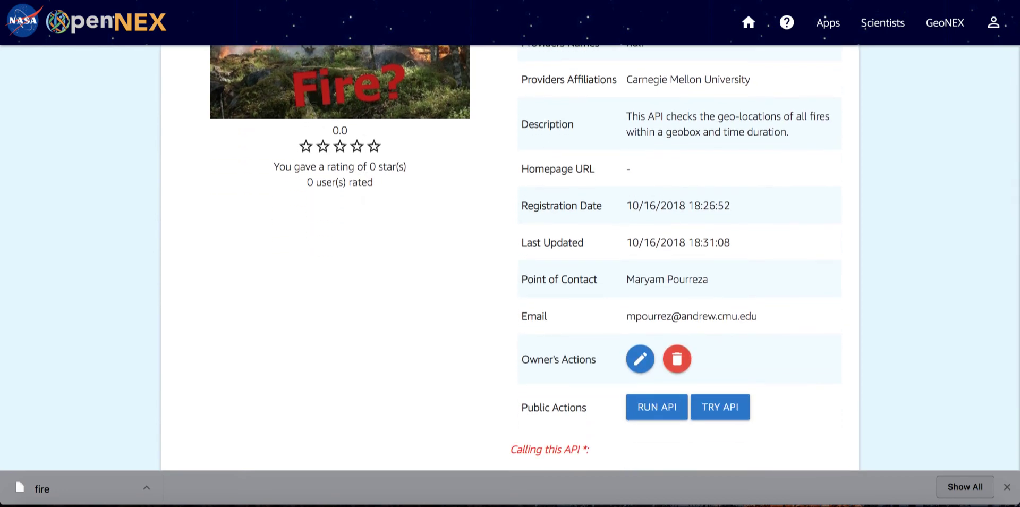
{"action": "scroll", "coordinate": [283, 147], "scroll_direction": "down", "scroll_amount": 1}
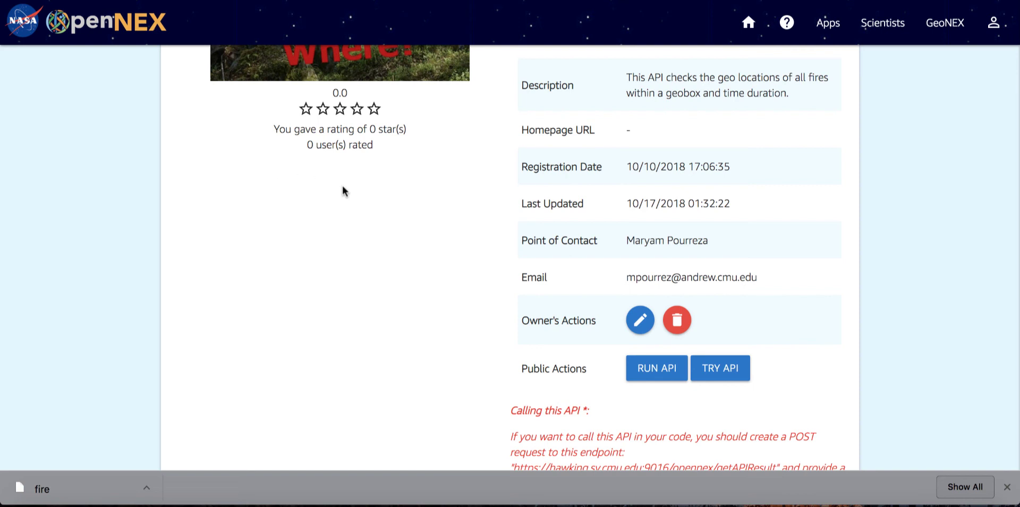
{"action": "left_click", "coordinate": [717, 377]}
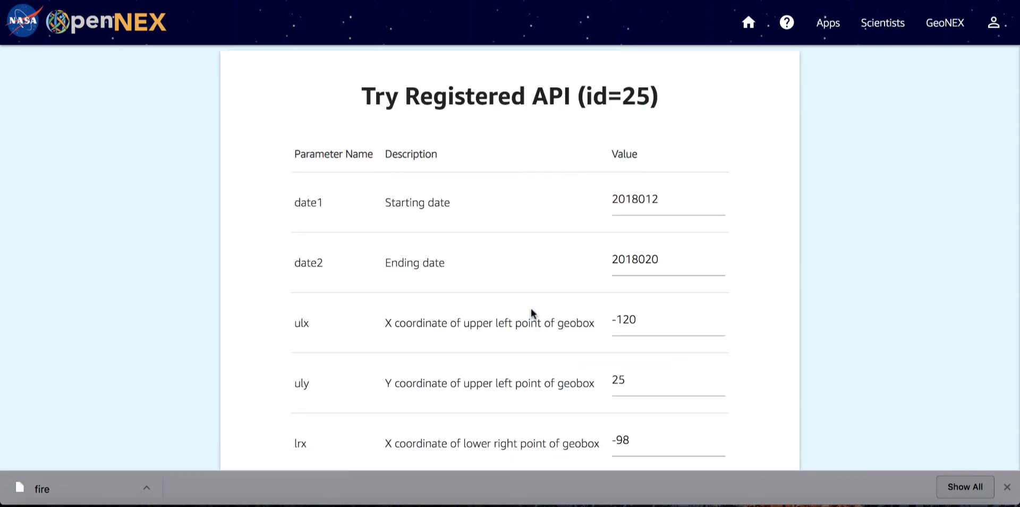
{"action": "scroll", "coordinate": [531, 309], "scroll_direction": "down", "scroll_amount": 1}
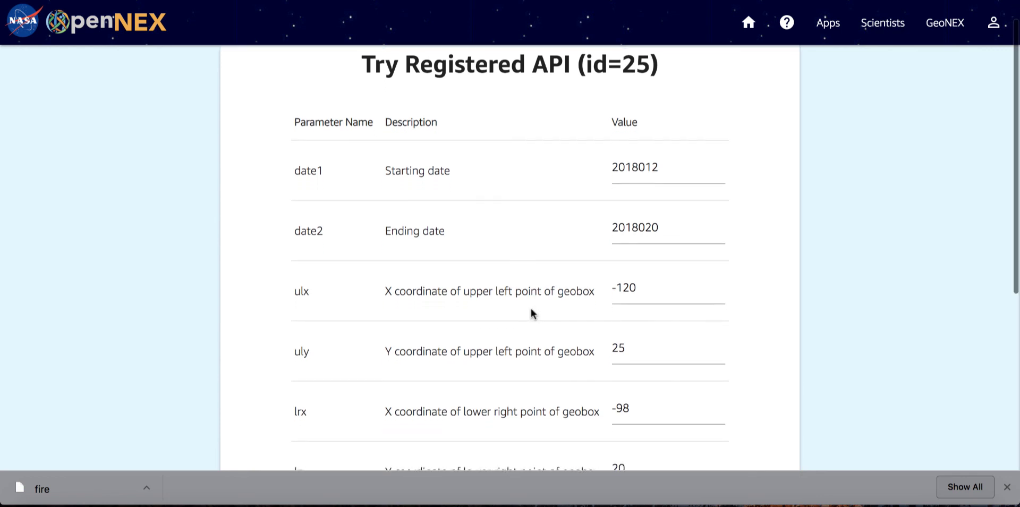
{"action": "scroll", "coordinate": [531, 313], "scroll_direction": "down", "scroll_amount": 2}
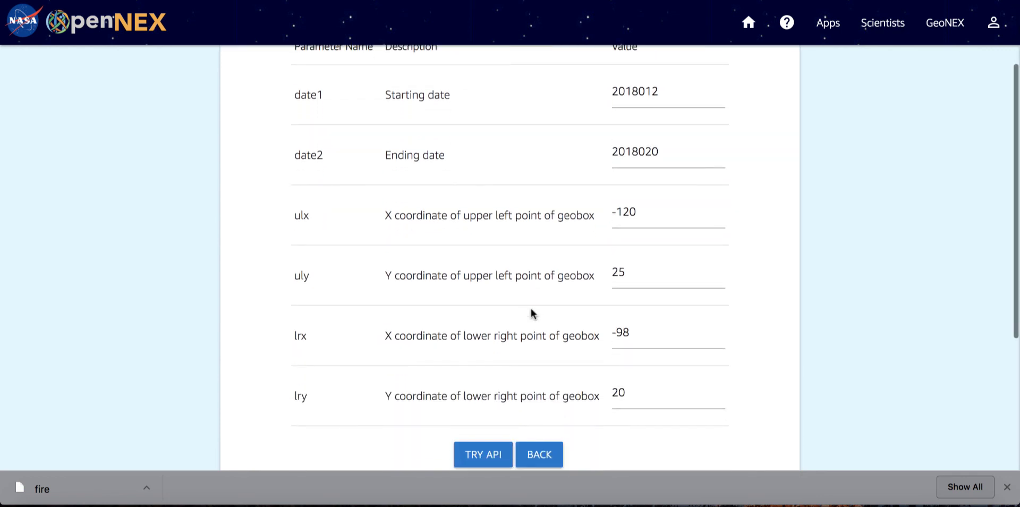
{"action": "scroll", "coordinate": [531, 313], "scroll_direction": "up", "scroll_amount": 1}
{"action": "scroll", "coordinate": [533, 313], "scroll_direction": "up", "scroll_amount": 1}
{"action": "scroll", "coordinate": [531, 312], "scroll_direction": "down", "scroll_amount": 4}
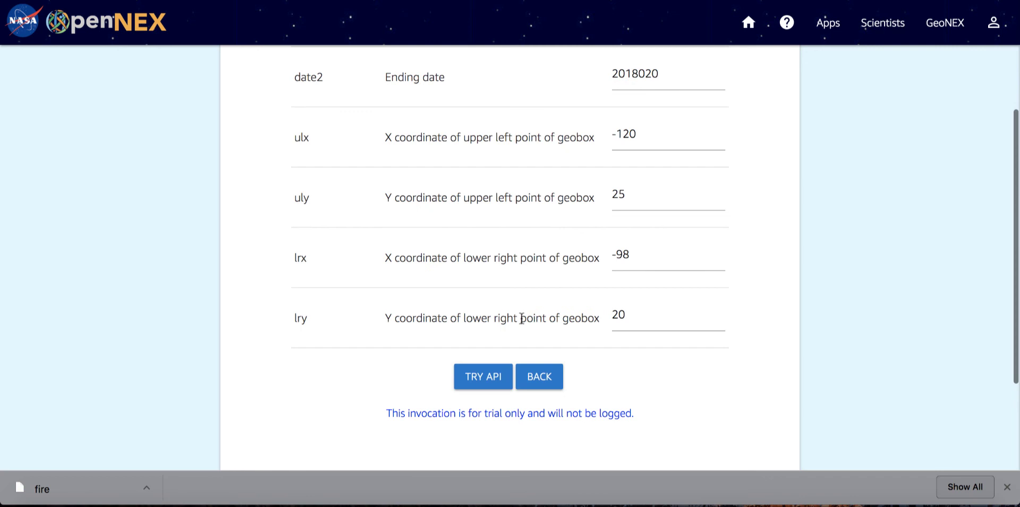
Run a trial call of the API with its prefilled sample values and examine the API result.
{"action": "left_click", "coordinate": [474, 383]}
{"action": "scroll", "coordinate": [486, 325], "scroll_direction": "down", "scroll_amount": 4}
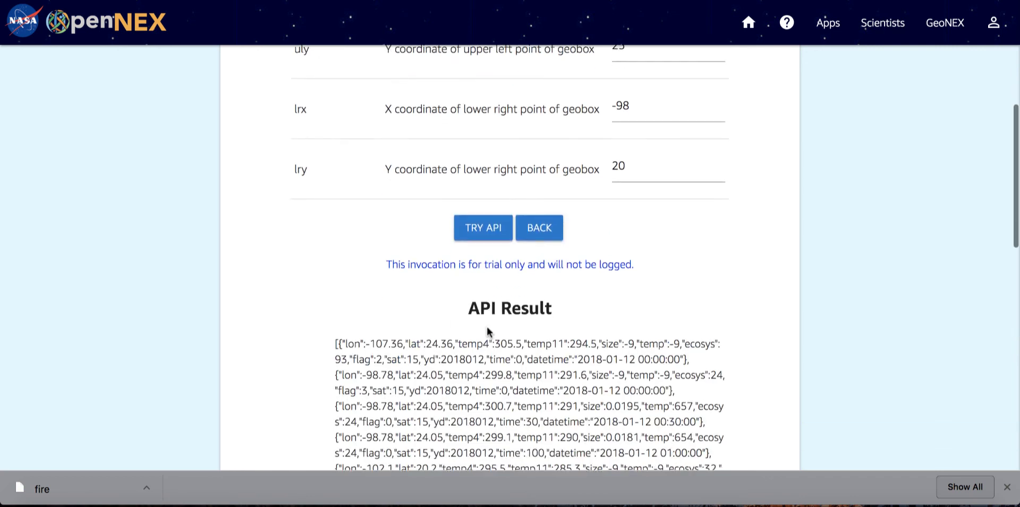
{"action": "scroll", "coordinate": [488, 329], "scroll_direction": "down", "scroll_amount": 1}
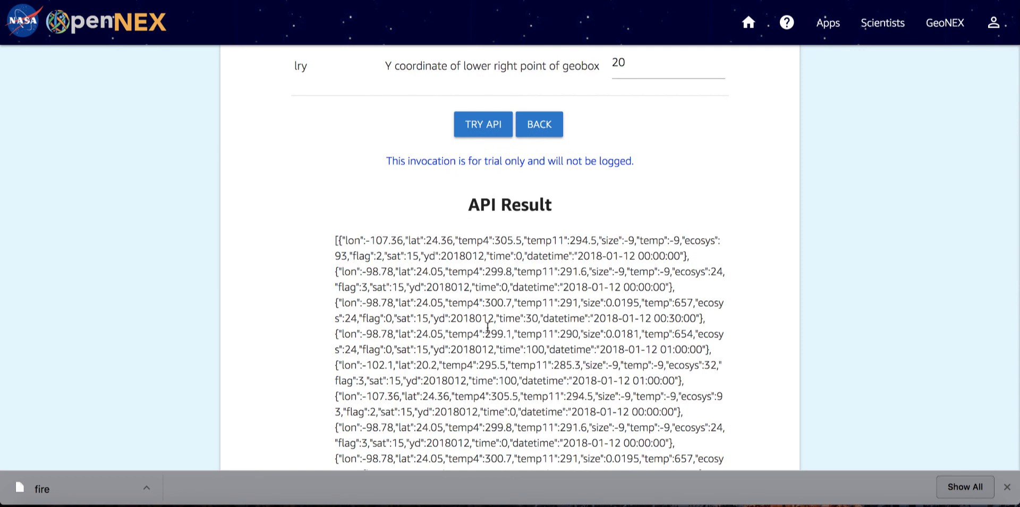